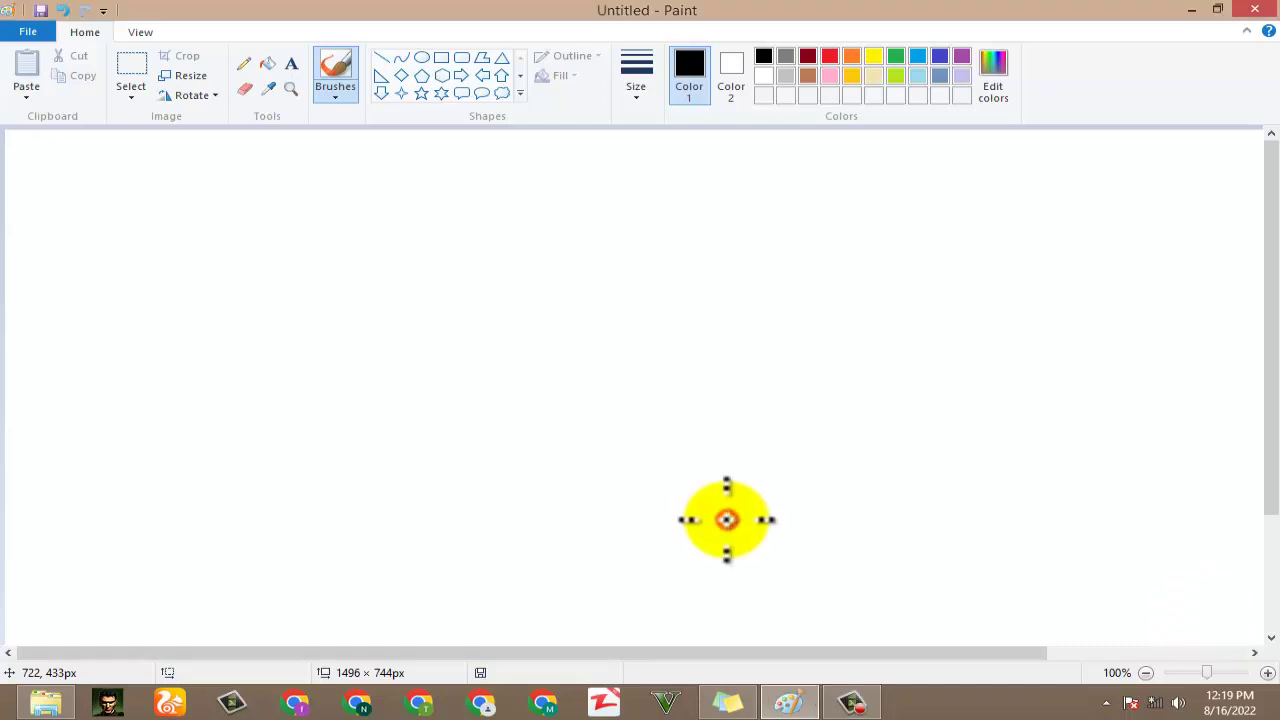
# Step: Select the Oval shape tool for drawing on the blank canvas
pyautogui.click(857, 702)
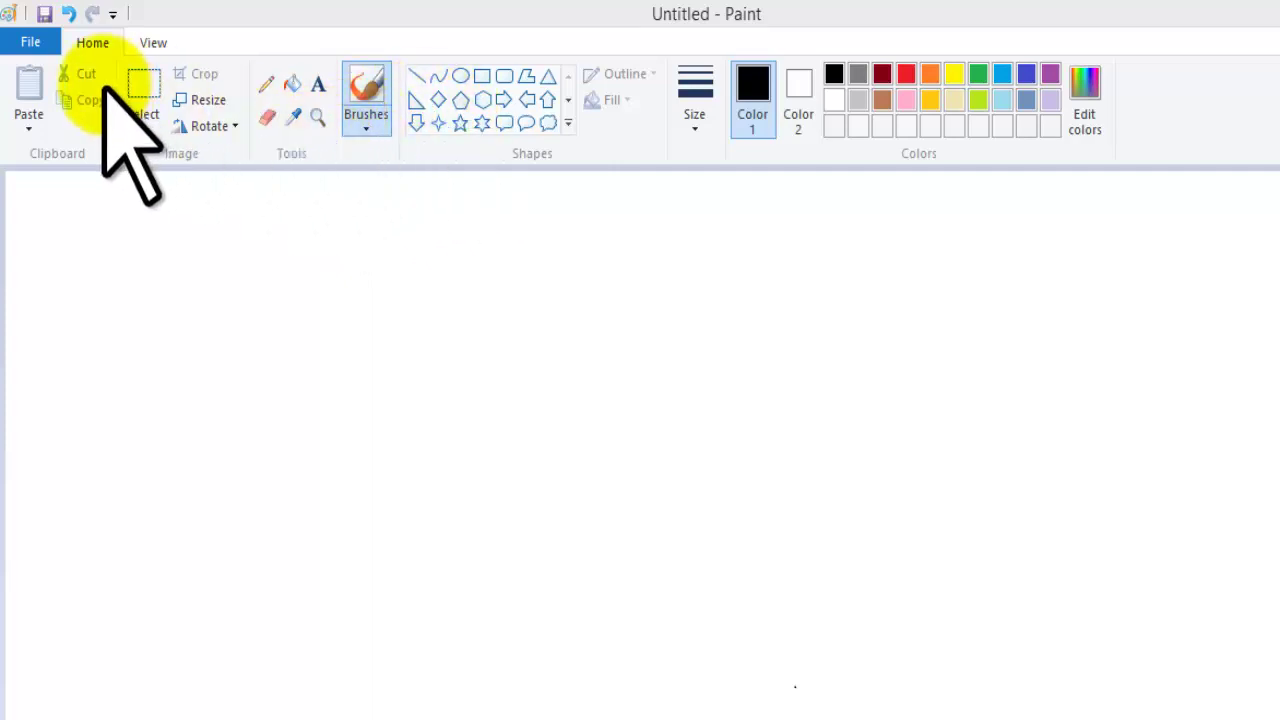
pyautogui.click(459, 76)
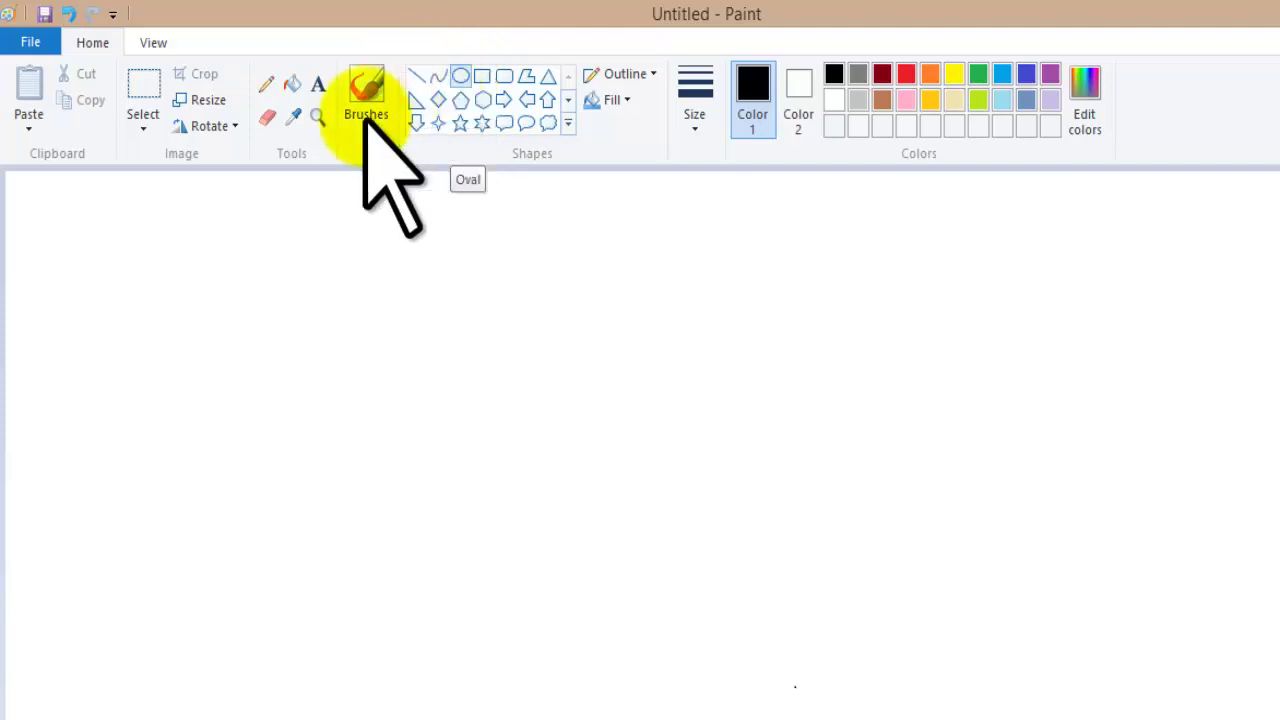
# Step: Draw a black inner circle near the top-left and a larger round circle around it
pyautogui.moveTo(123, 238); pyautogui.dragTo(320, 438)
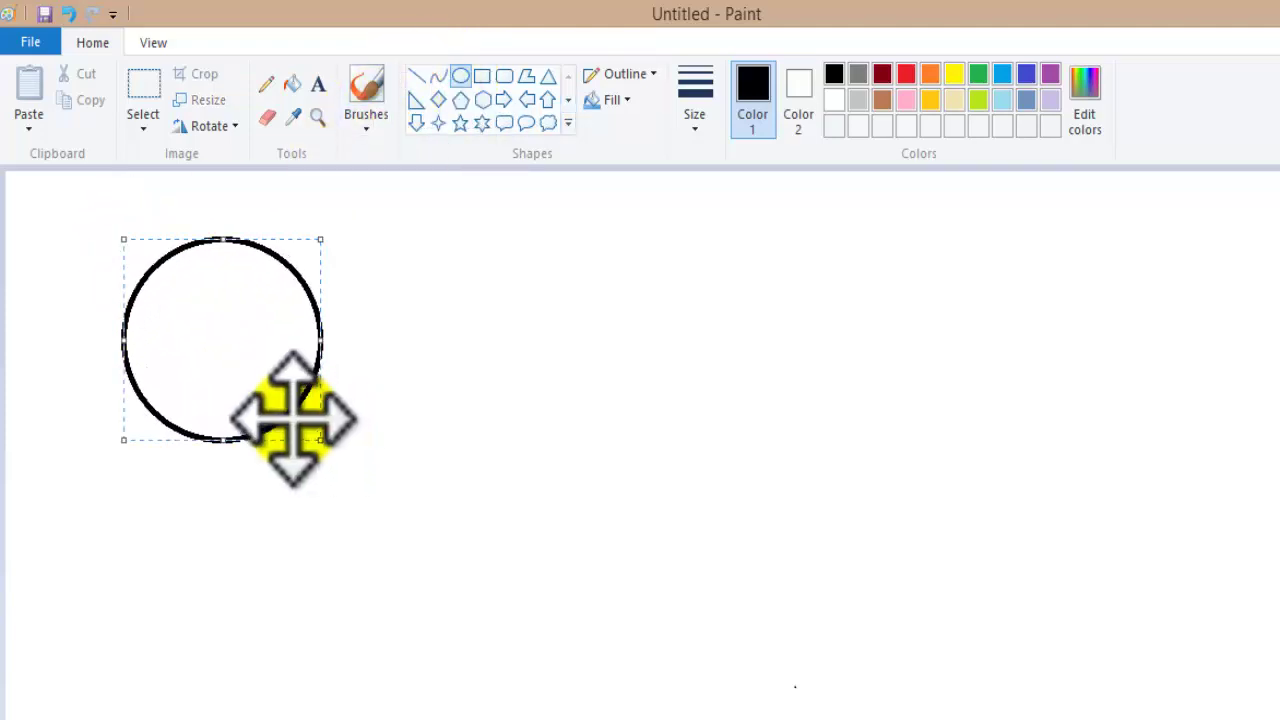
pyautogui.moveTo(254, 378); pyautogui.dragTo(311, 370)
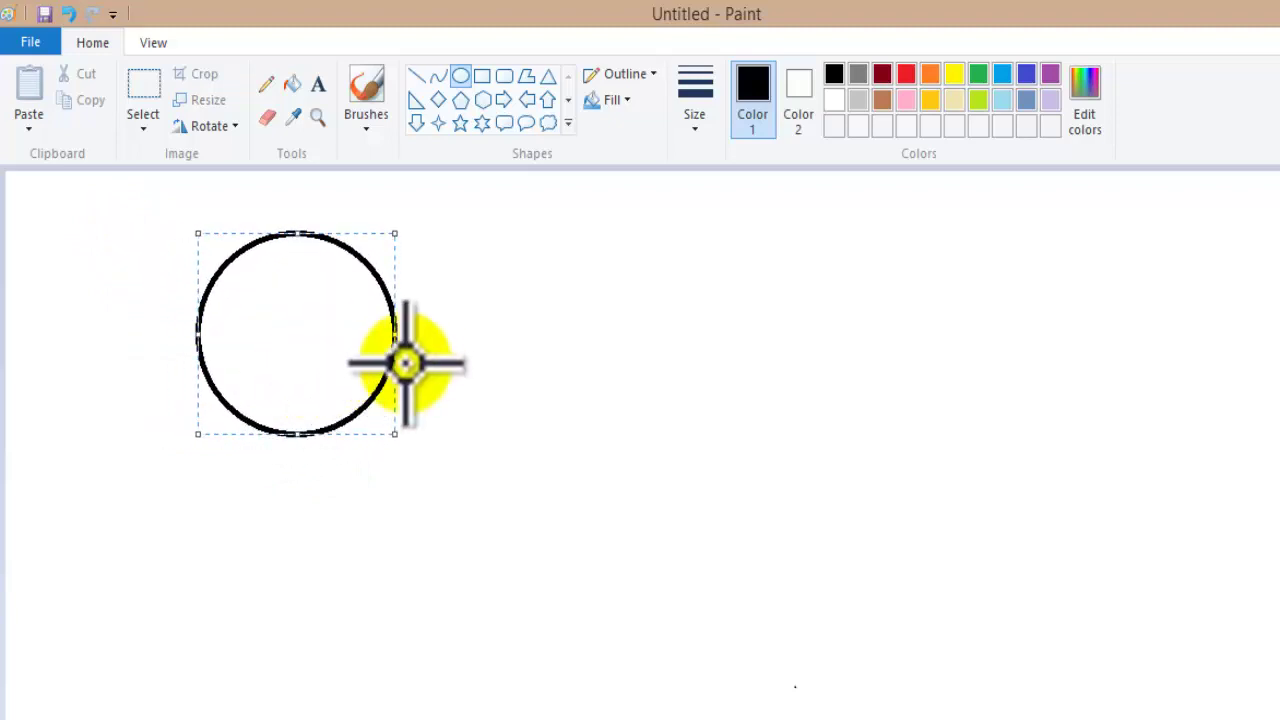
pyautogui.click(527, 371)
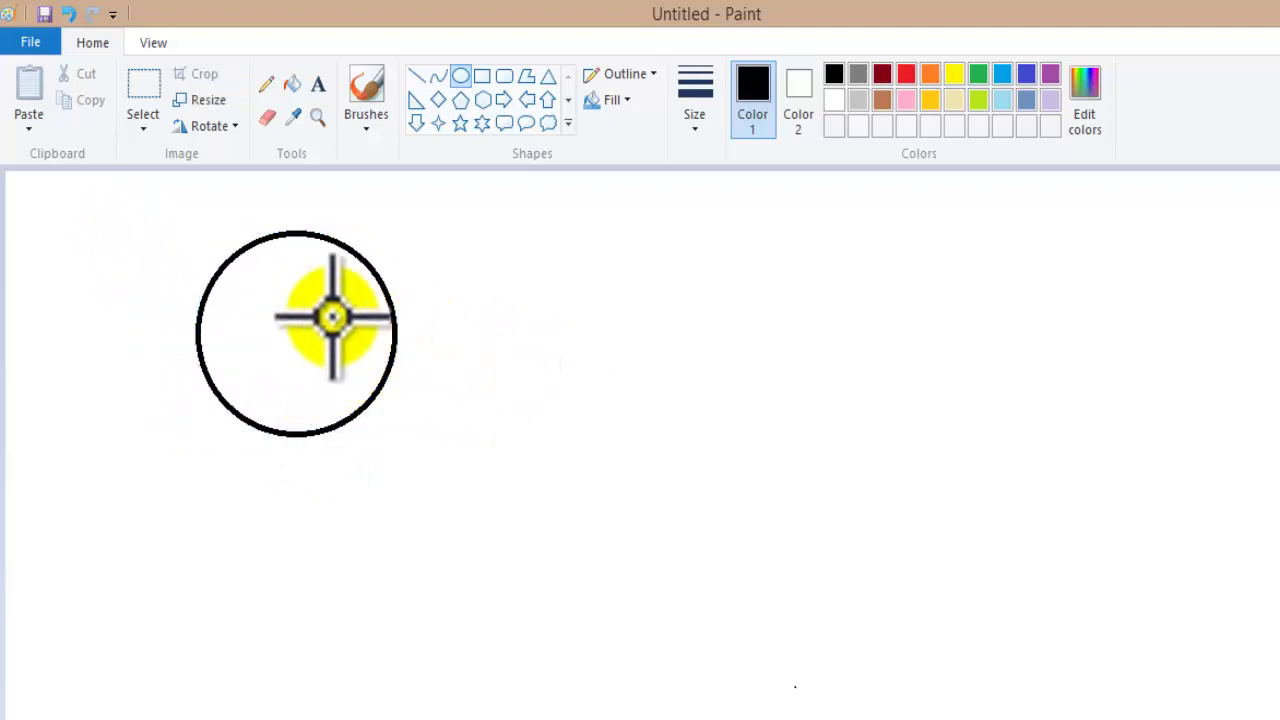
pyautogui.moveTo(132, 213); pyautogui.dragTo(474, 504)
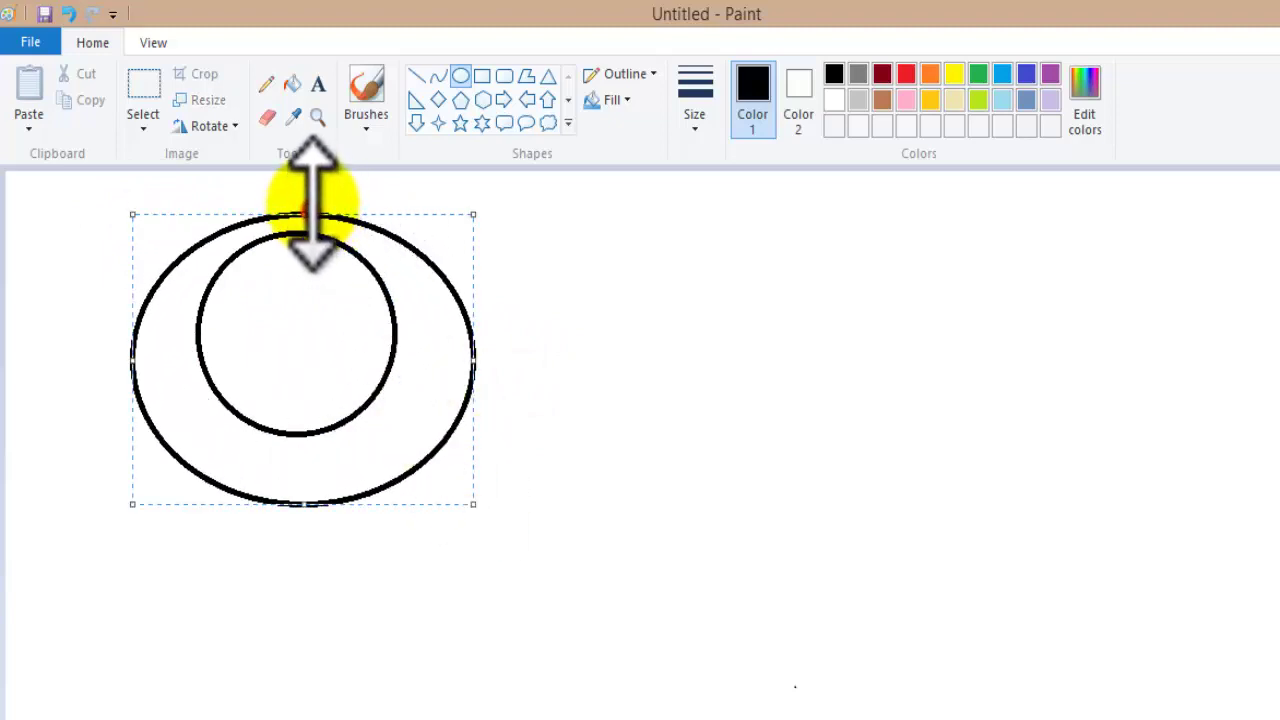
pyautogui.moveTo(313, 210); pyautogui.dragTo(313, 169)
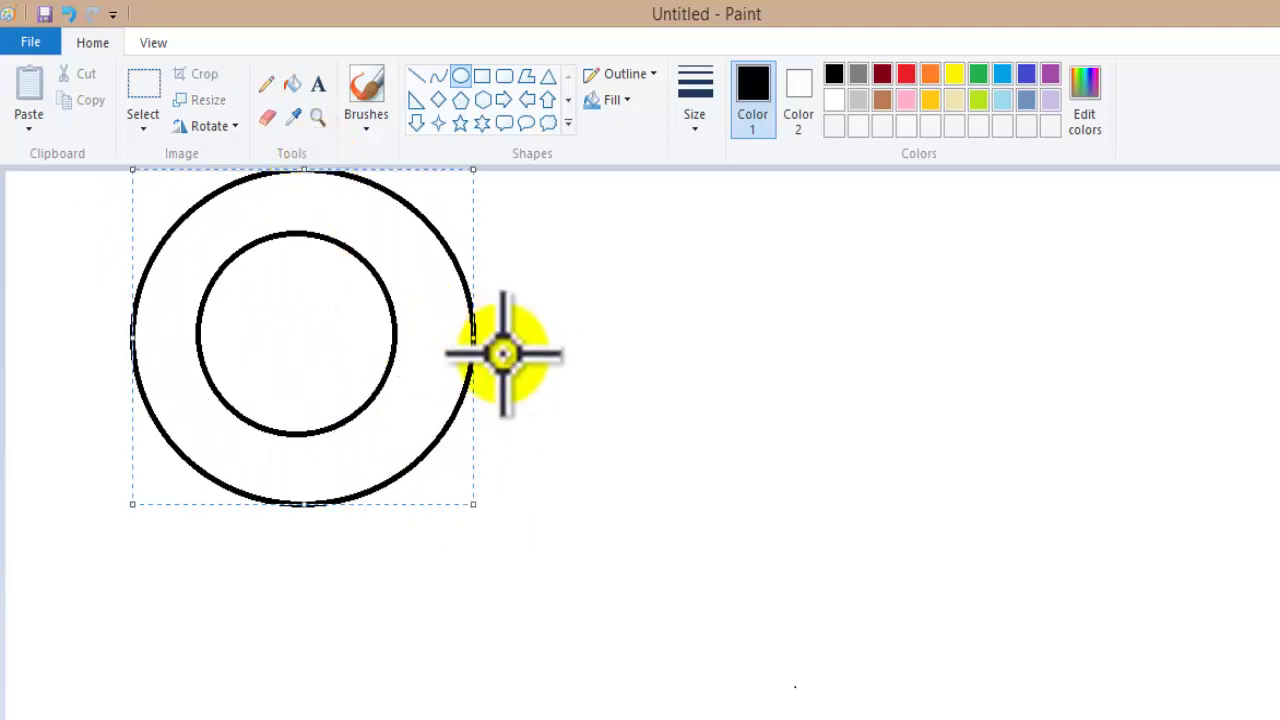
pyautogui.moveTo(474, 345); pyautogui.dragTo(454, 345)
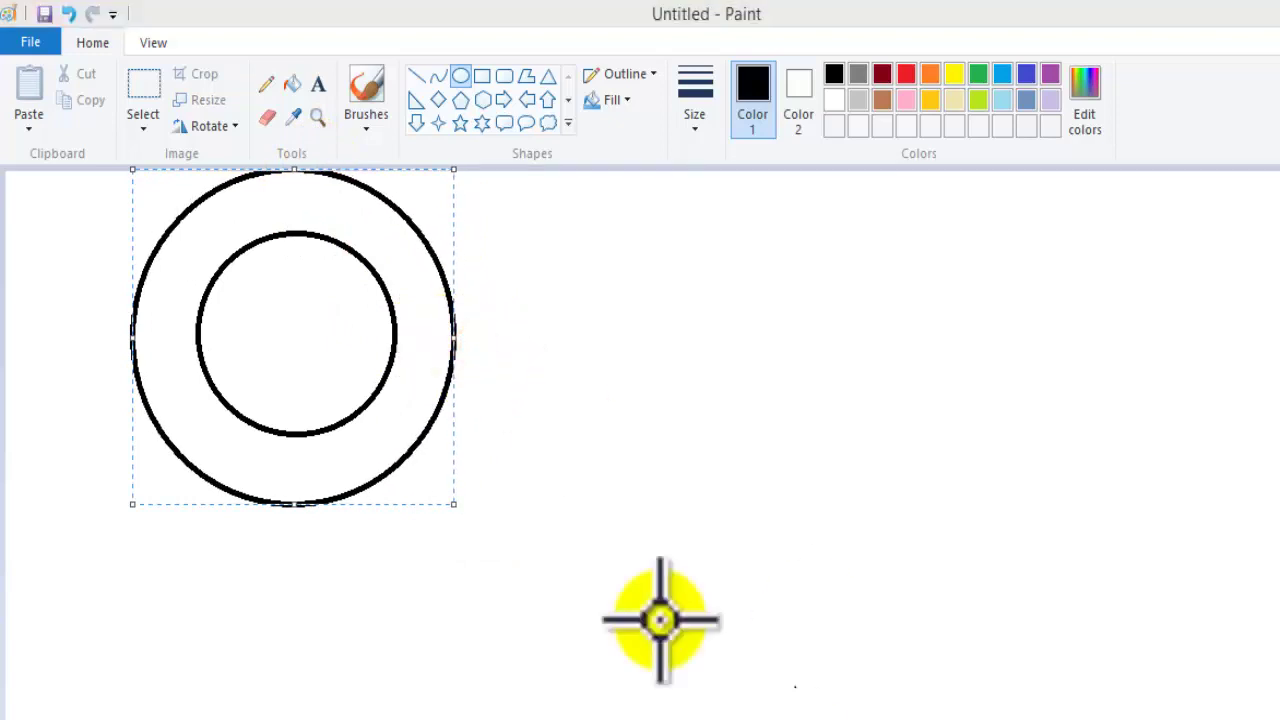
pyautogui.click(609, 474)
# Step: Add a middle circle between the two, resized and centred so all three are concentric
pyautogui.moveTo(199, 232); pyautogui.dragTo(436, 481)
pyautogui.moveTo(362, 405); pyautogui.dragTo(341, 386)
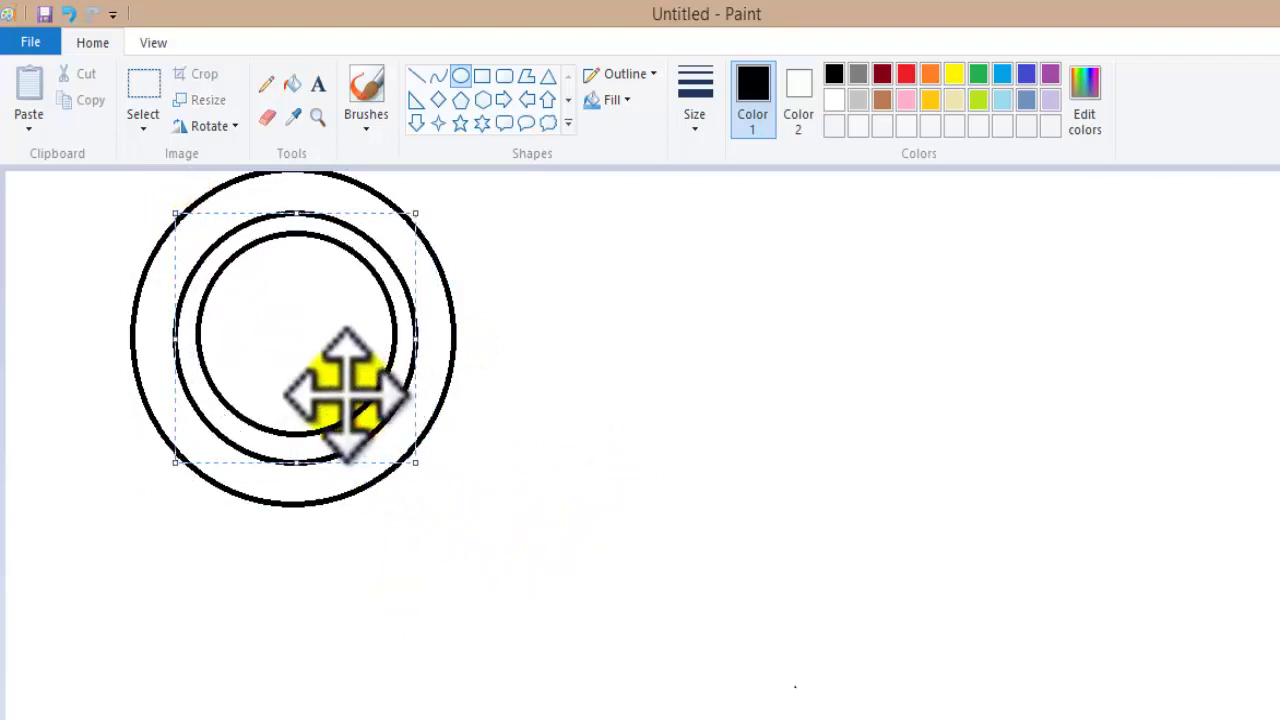
pyautogui.moveTo(175, 213); pyautogui.dragTo(163, 200)
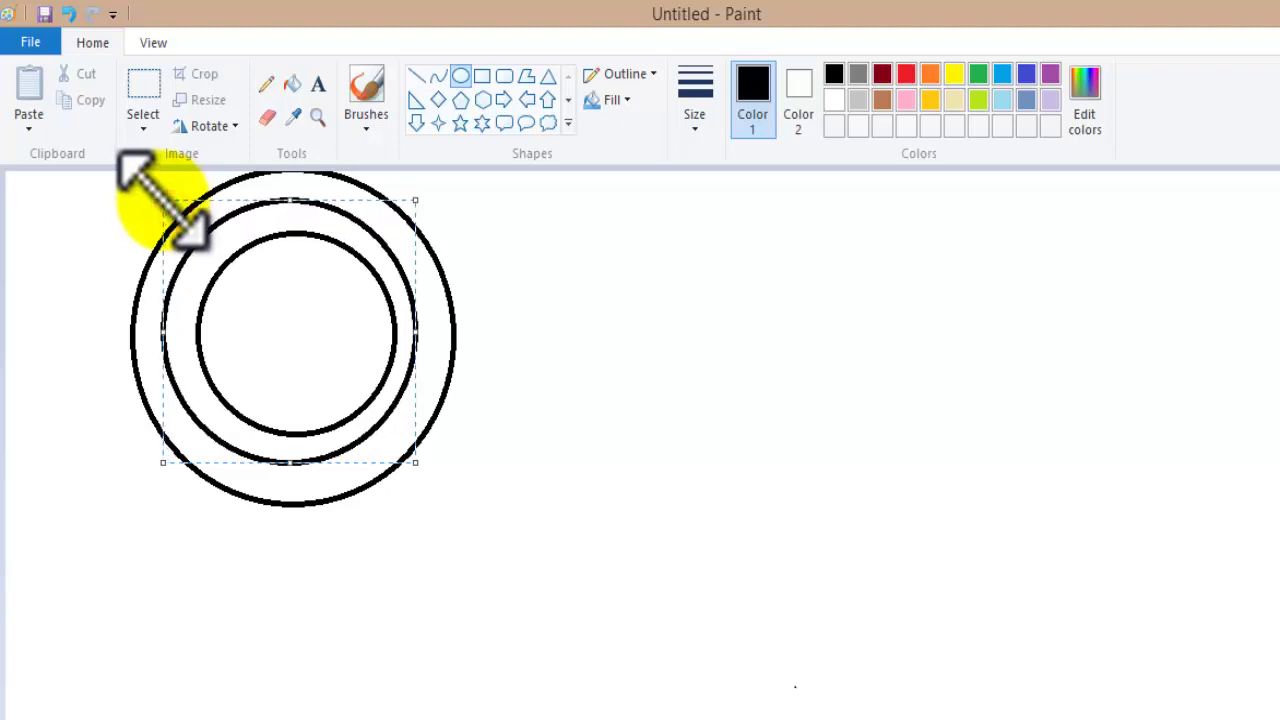
pyautogui.moveTo(415, 462)
pyautogui.mouseDown()
pyautogui.moveTo(434, 483)
pyautogui.moveTo(429, 470)
pyautogui.mouseUp()
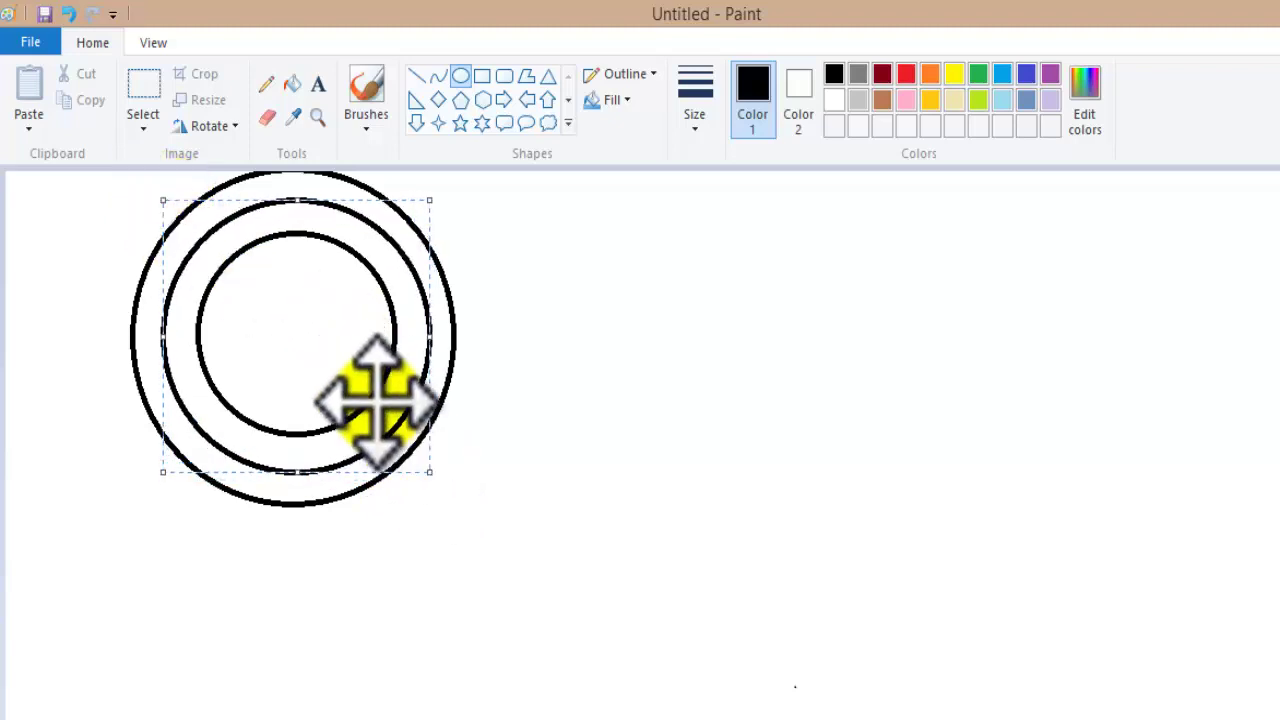
pyautogui.moveTo(371, 400); pyautogui.dragTo(375, 400)
pyautogui.click(583, 442)
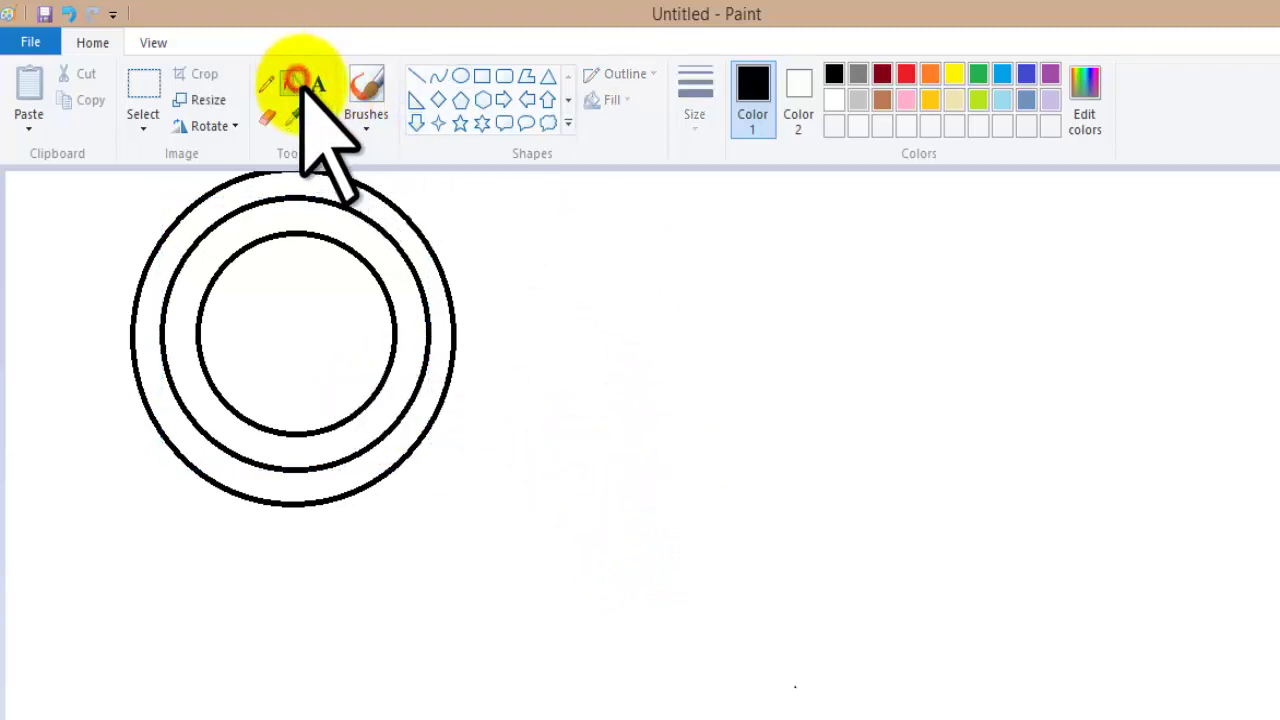
# Step: Fill the outer ring red and the middle ring brown, undoing a trial blue fill of the centre
pyautogui.click(905, 73)
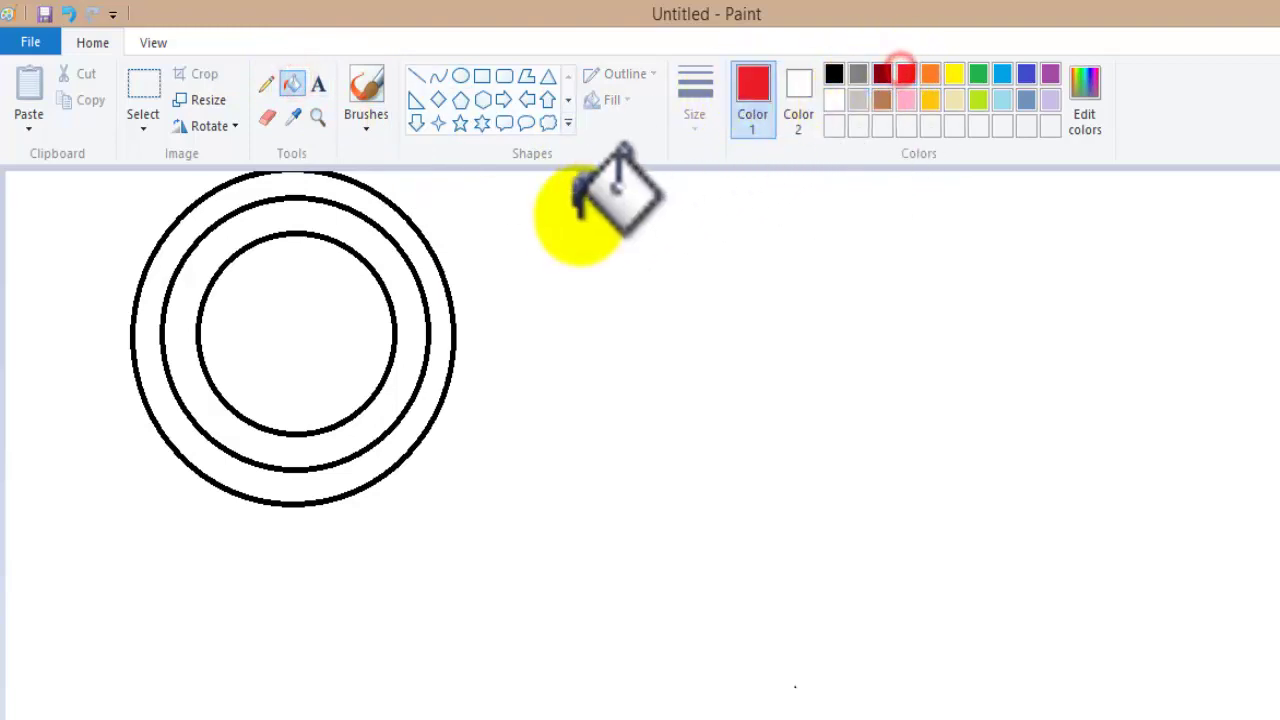
pyautogui.click(432, 270)
pyautogui.click(395, 262)
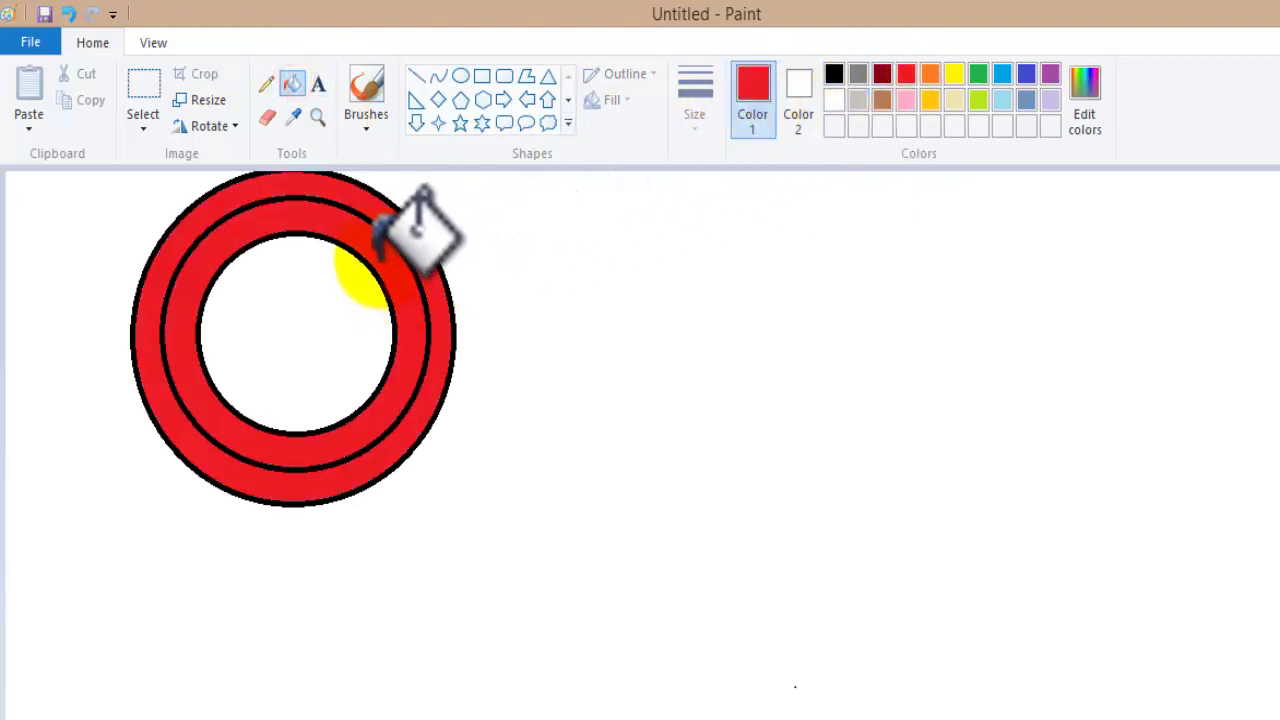
pyautogui.click(882, 99)
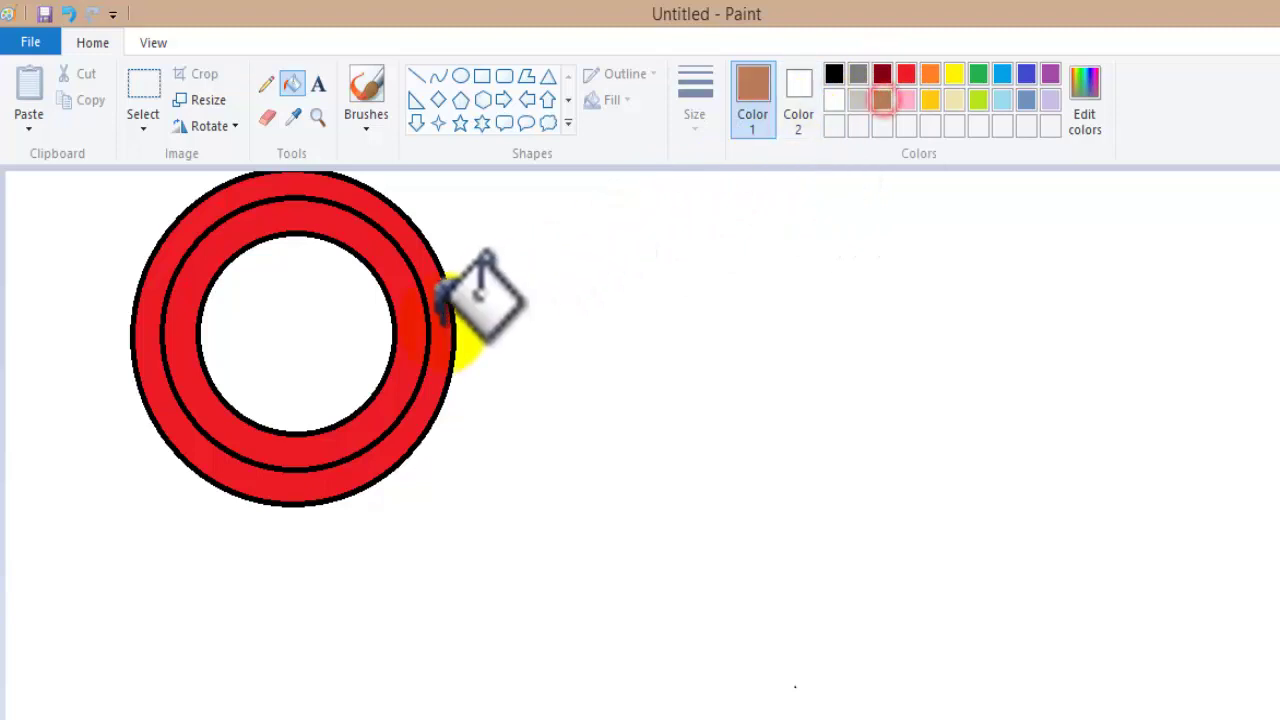
pyautogui.click(406, 323)
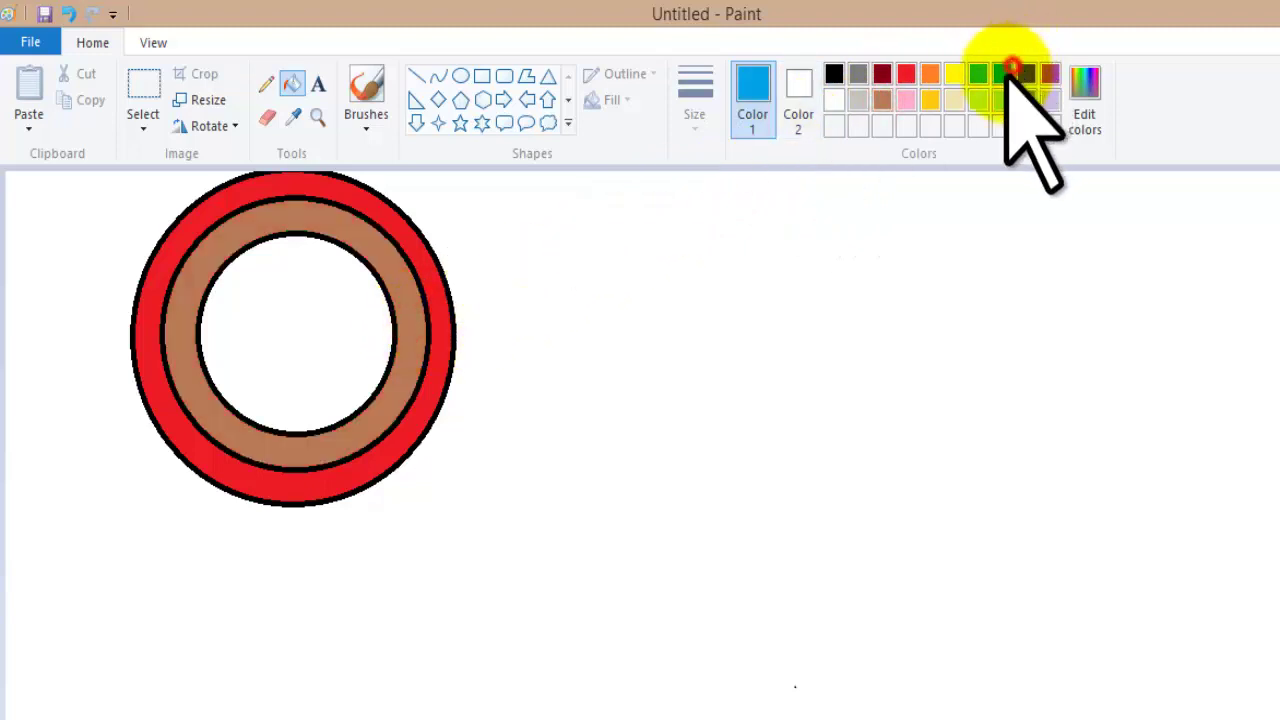
pyautogui.click(312, 316)
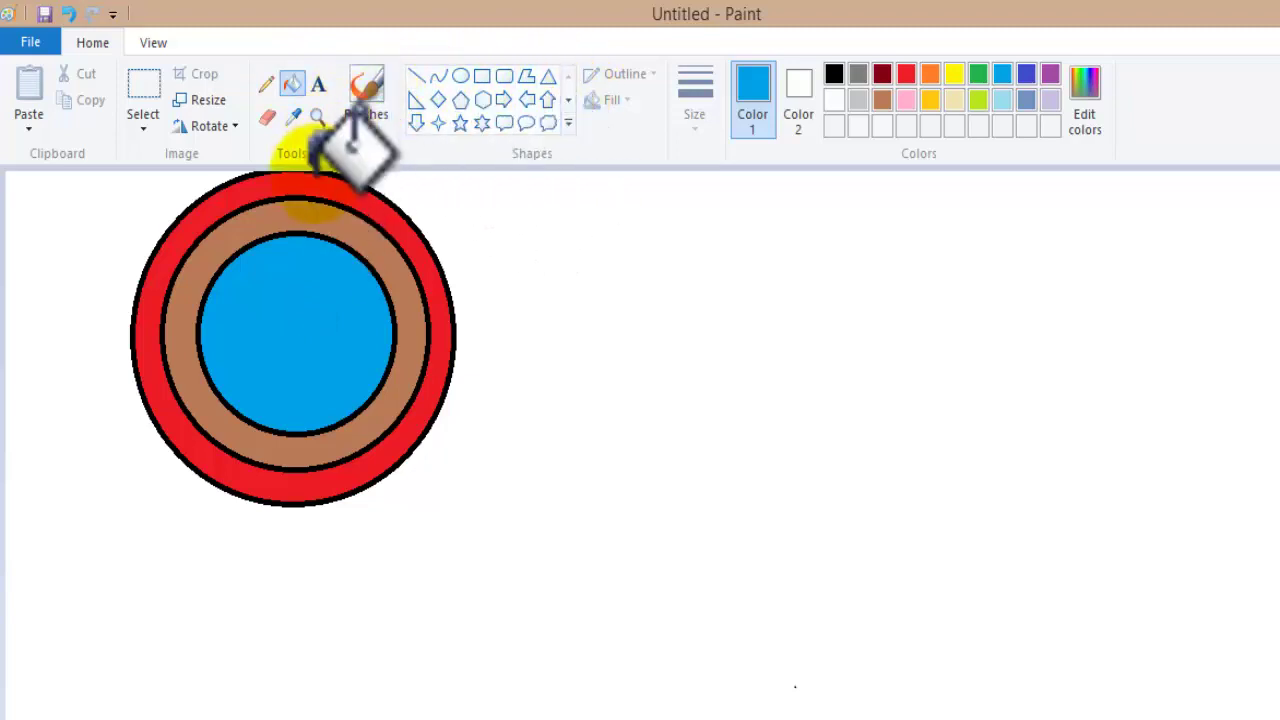
pyautogui.hotkey('ctrl', 'z')
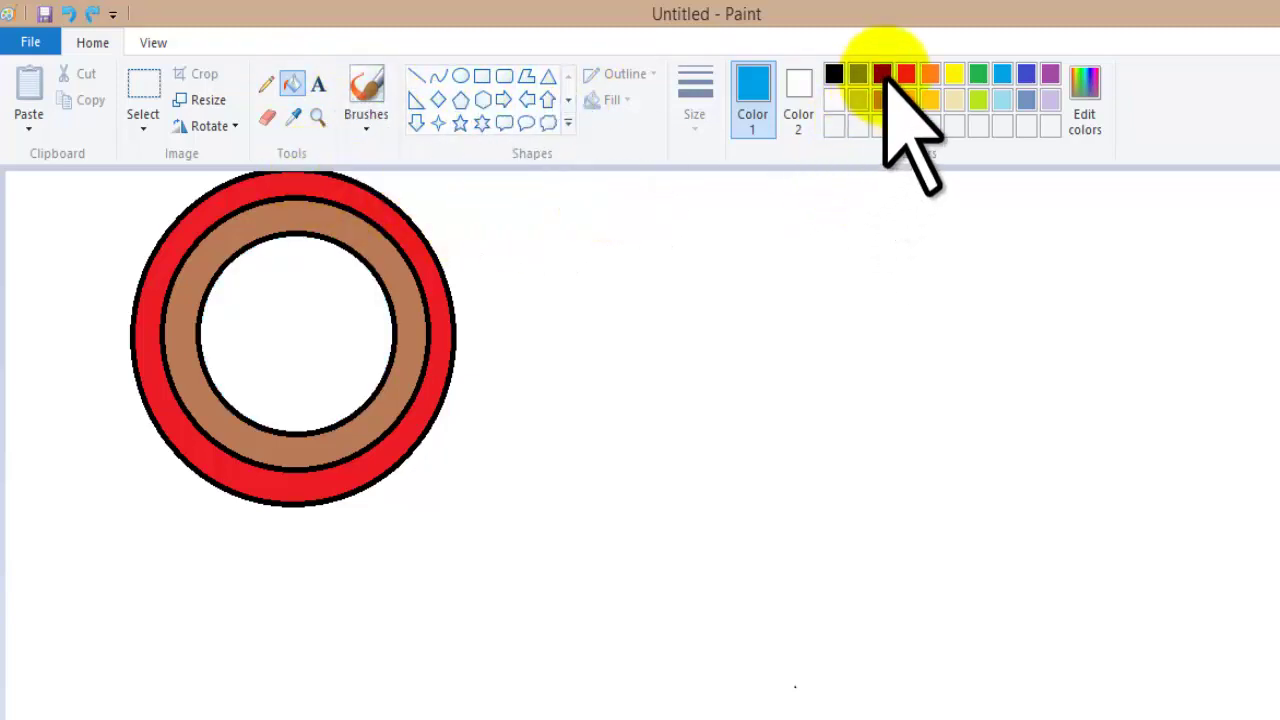
pyautogui.click(460, 76)
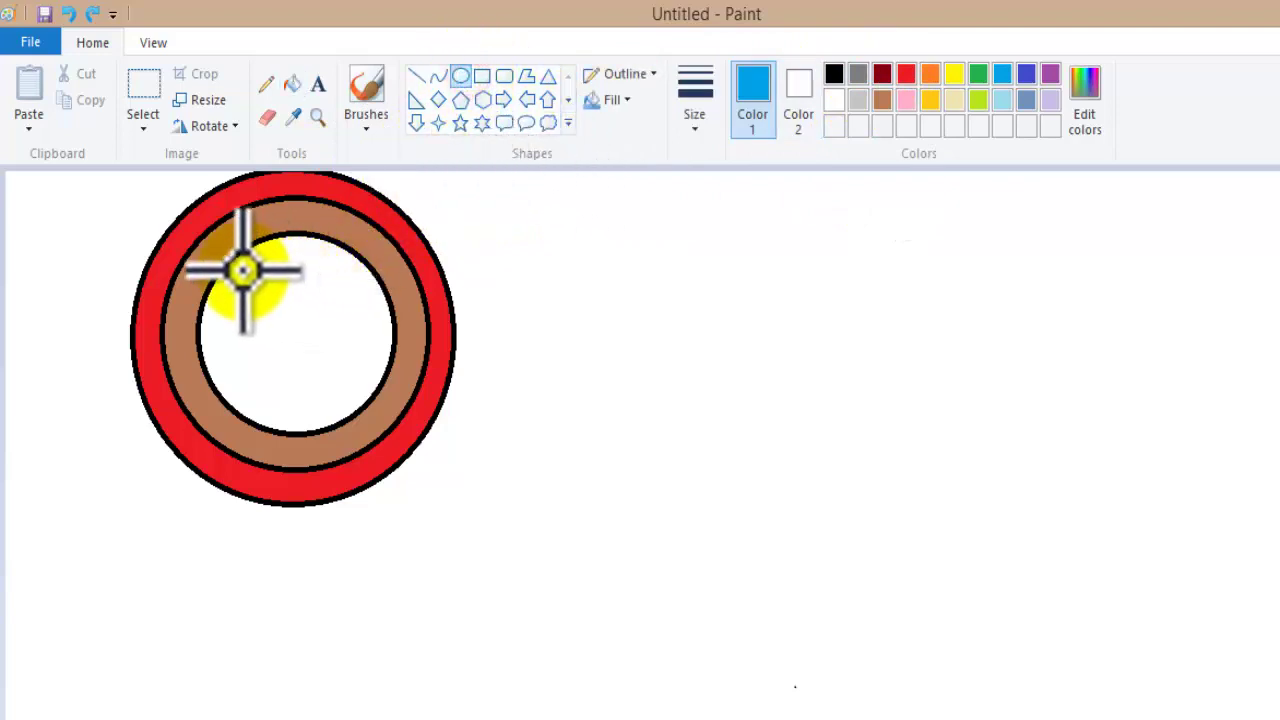
# Step: Draw a blue circle sized and centred inside the white centre of the bullseye
pyautogui.moveTo(242, 270); pyautogui.dragTo(373, 404)
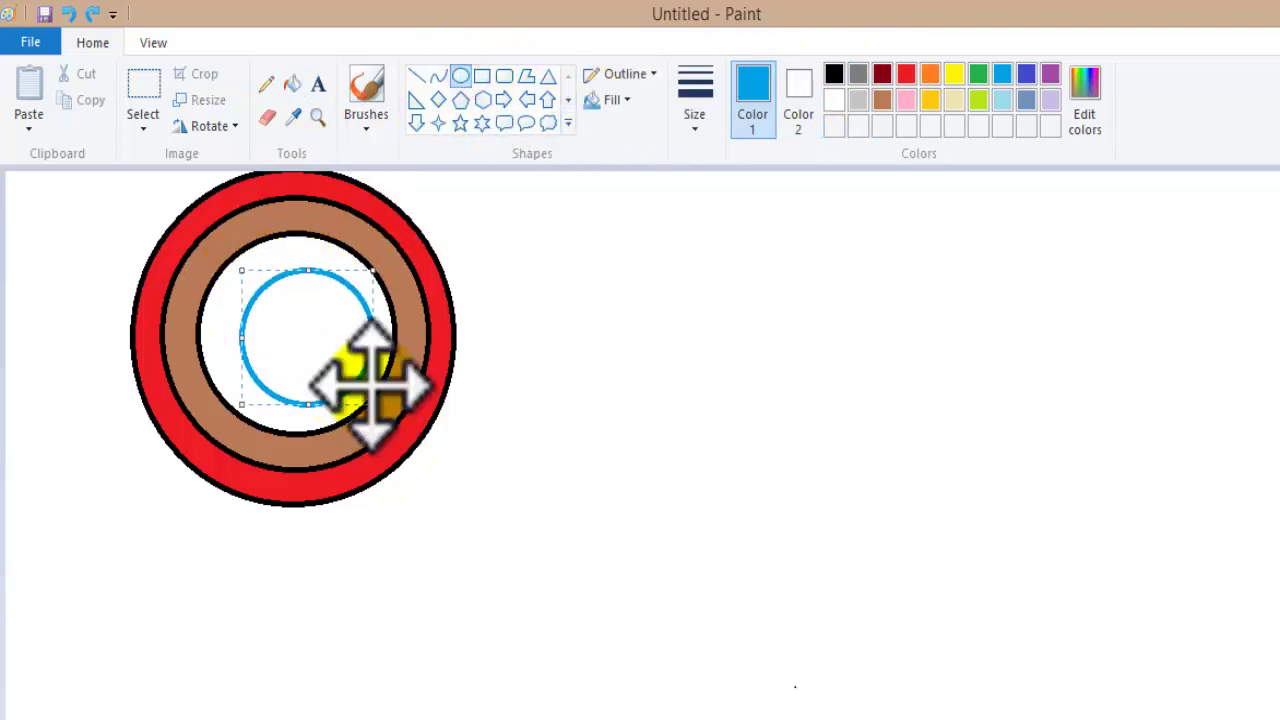
pyautogui.moveTo(338, 352); pyautogui.dragTo(318, 334)
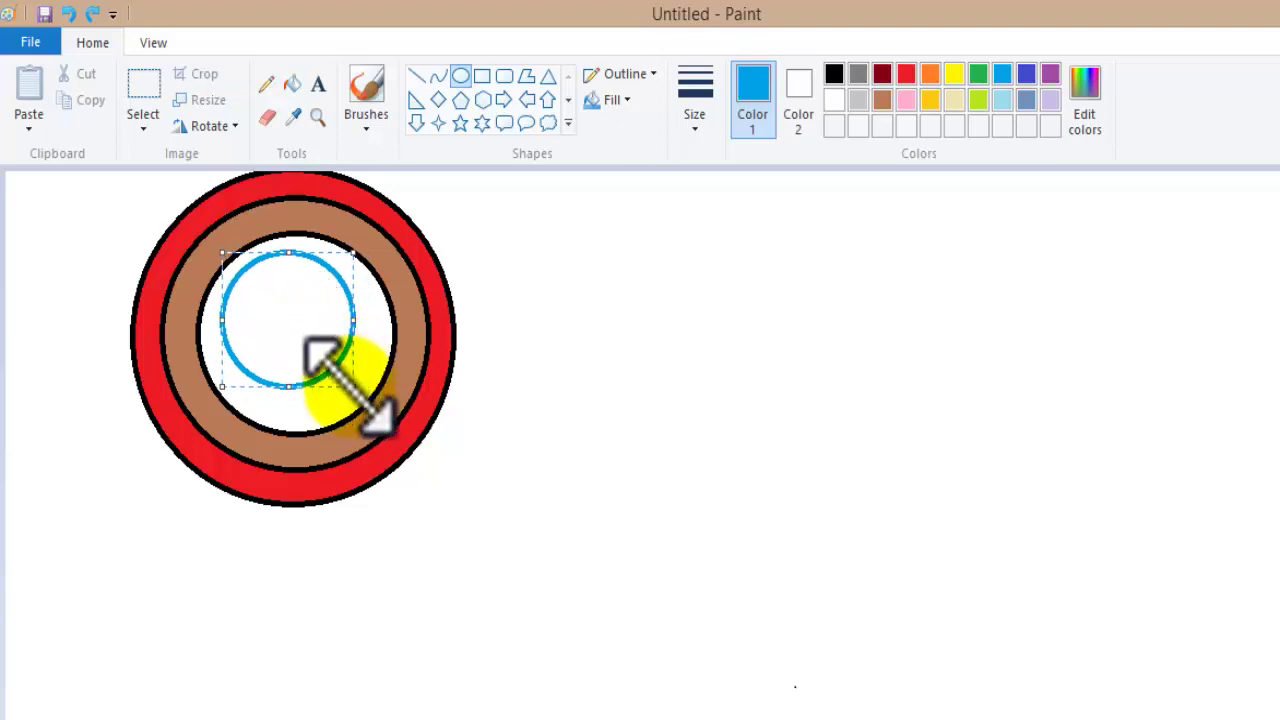
pyautogui.moveTo(350, 389); pyautogui.dragTo(373, 408)
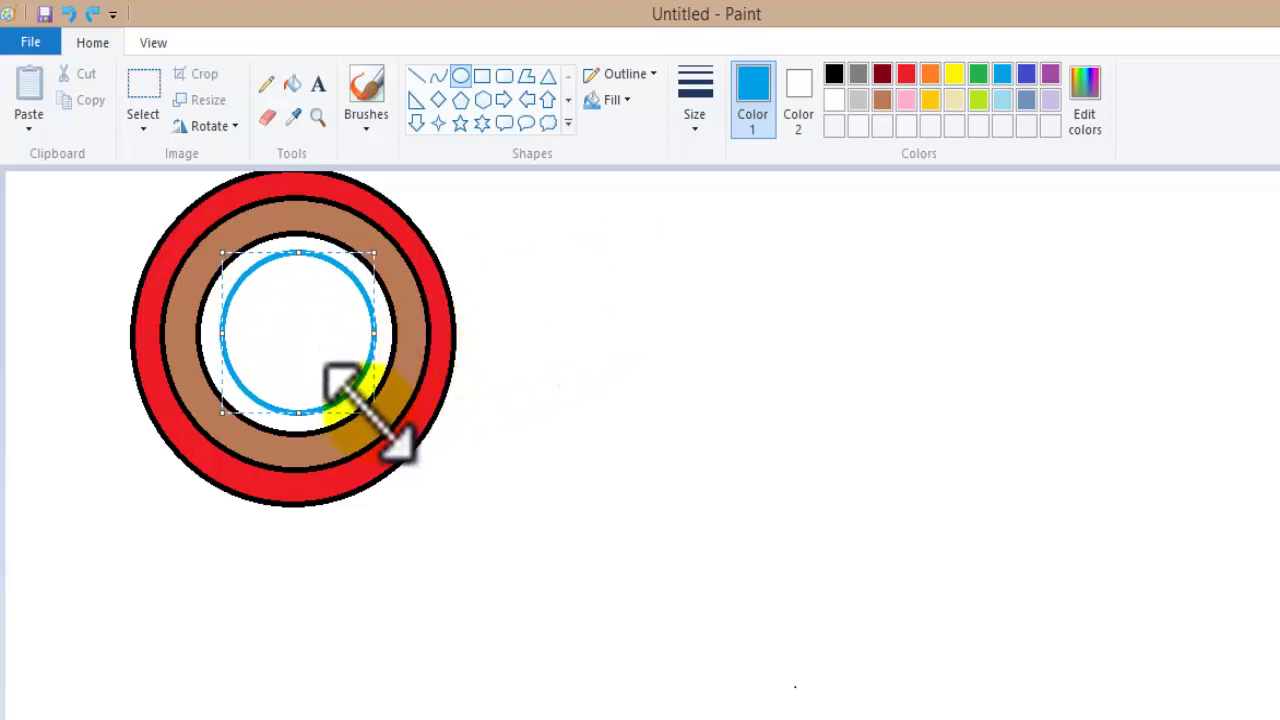
pyautogui.moveTo(370, 408); pyautogui.dragTo(358, 400)
pyautogui.moveTo(314, 349); pyautogui.dragTo(326, 352)
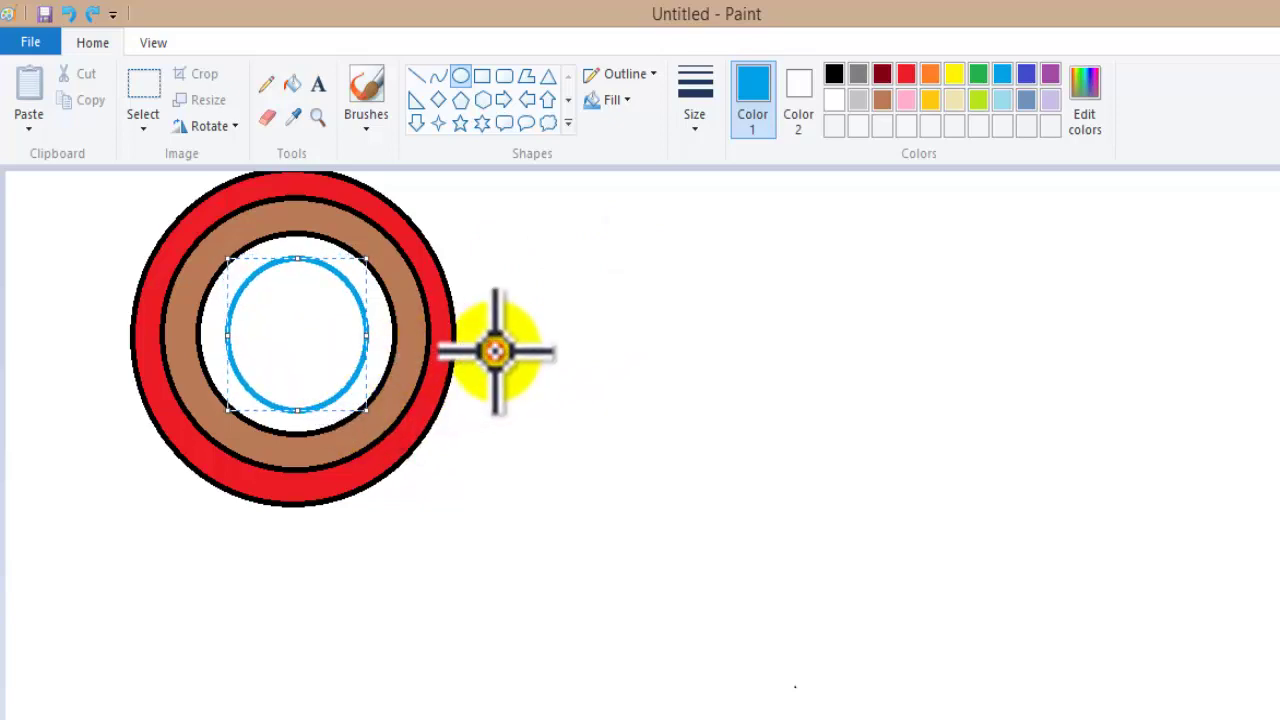
pyautogui.click(500, 347)
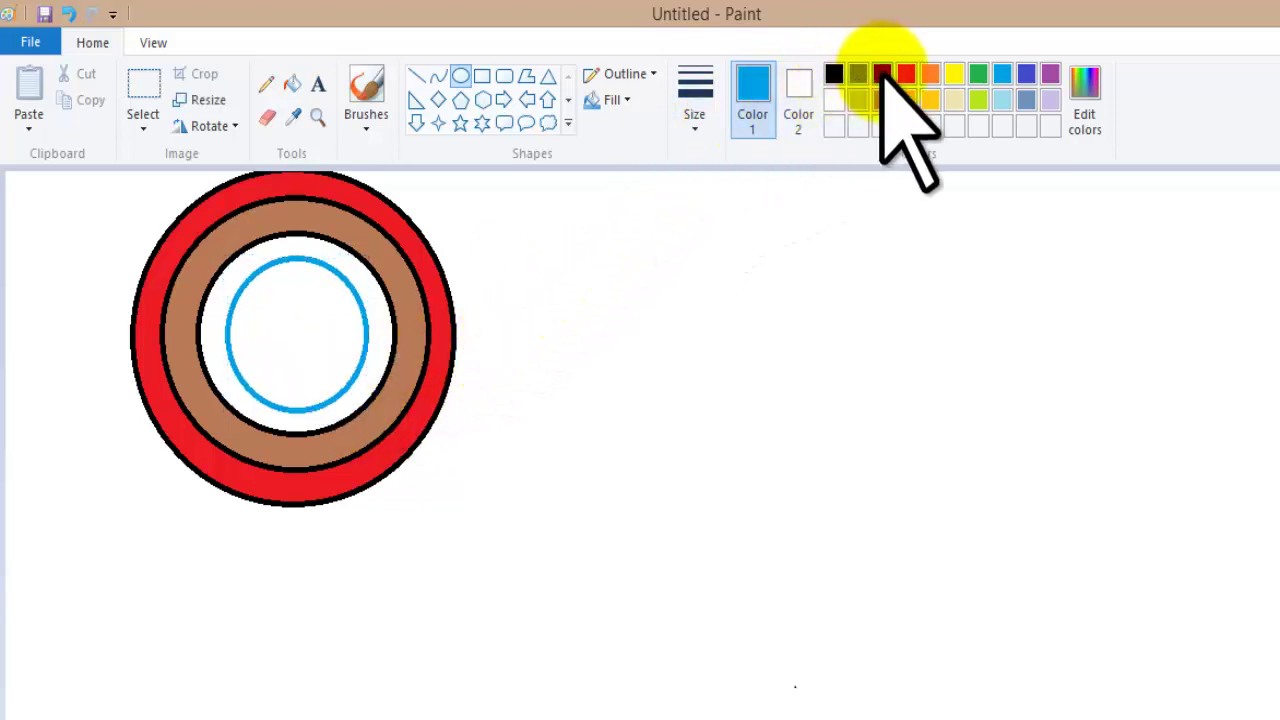
# Step: Fill the ring around the blue circle green, then draw a small circle inside the centre
pyautogui.click(1000, 76)
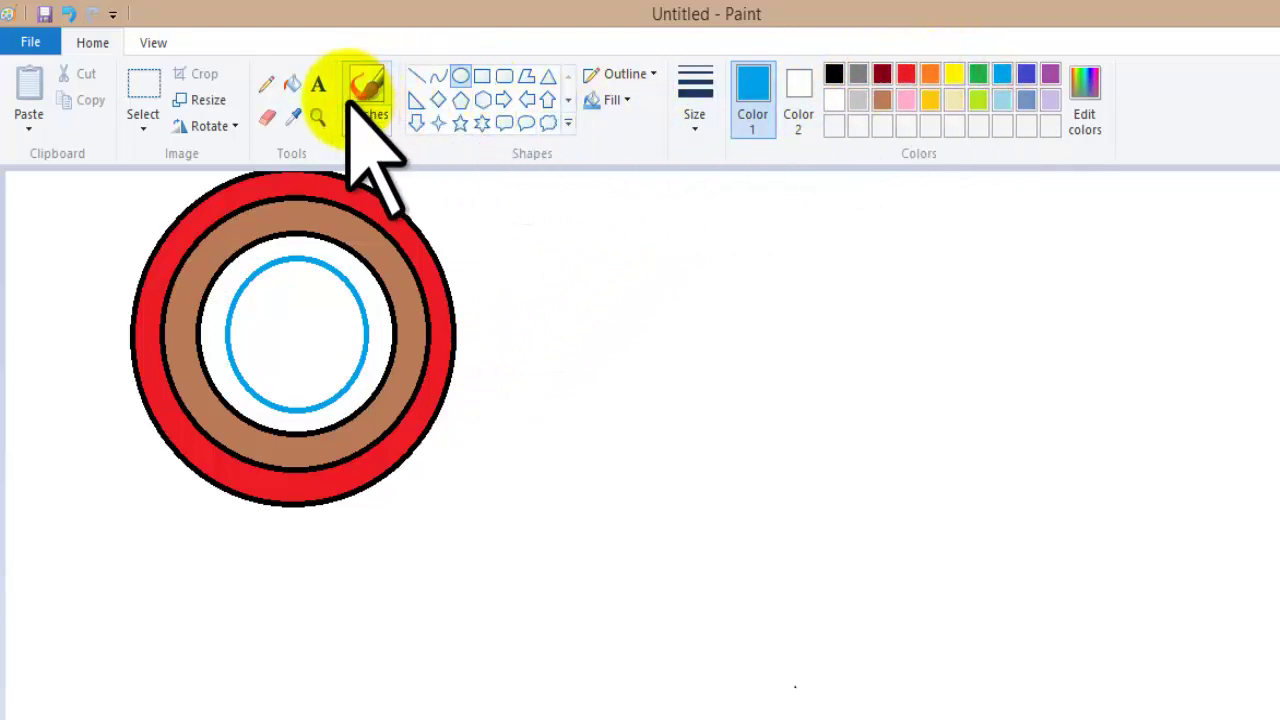
pyautogui.click(292, 84)
pyautogui.click(300, 322)
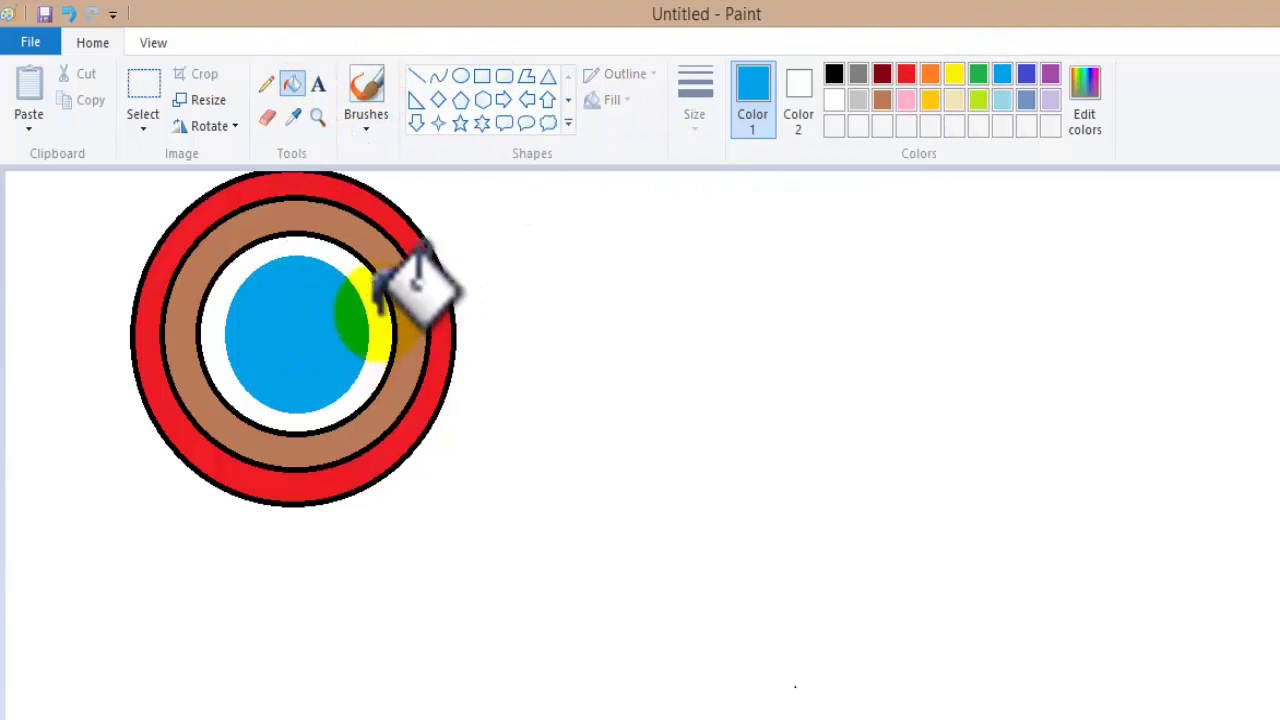
pyautogui.hotkey('ctrl', 'z')
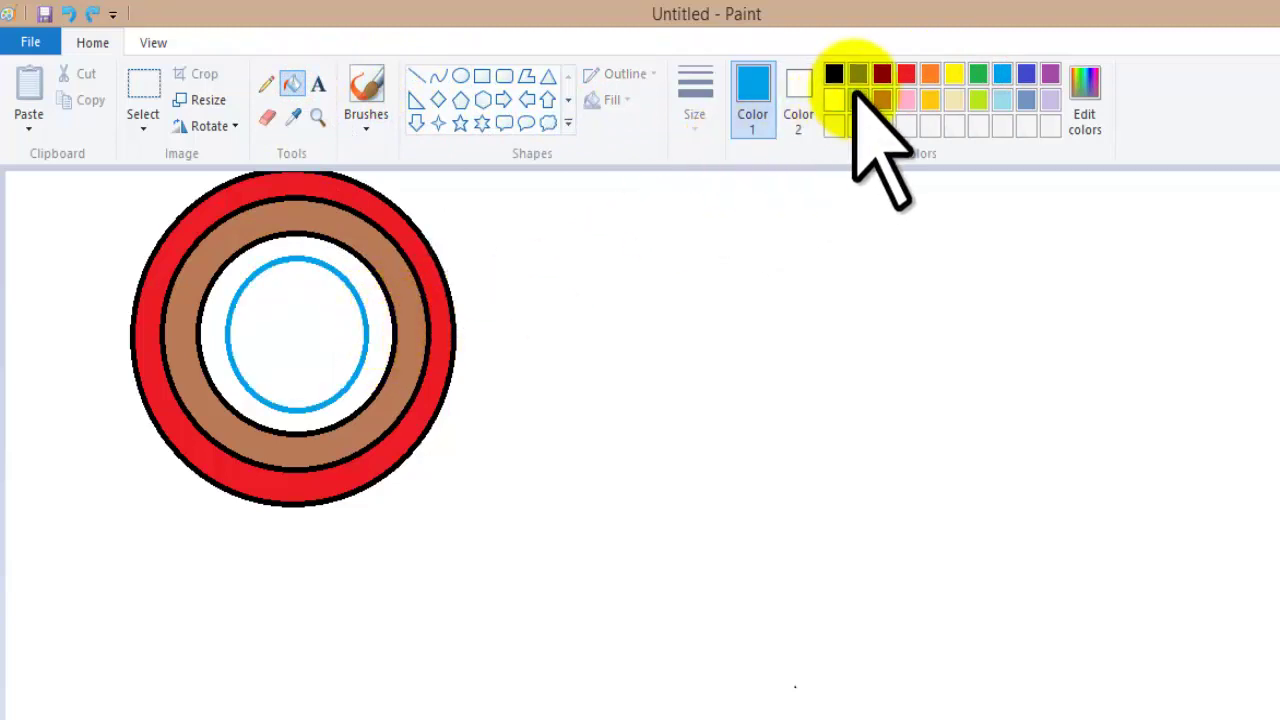
pyautogui.click(980, 74)
pyautogui.click(381, 337)
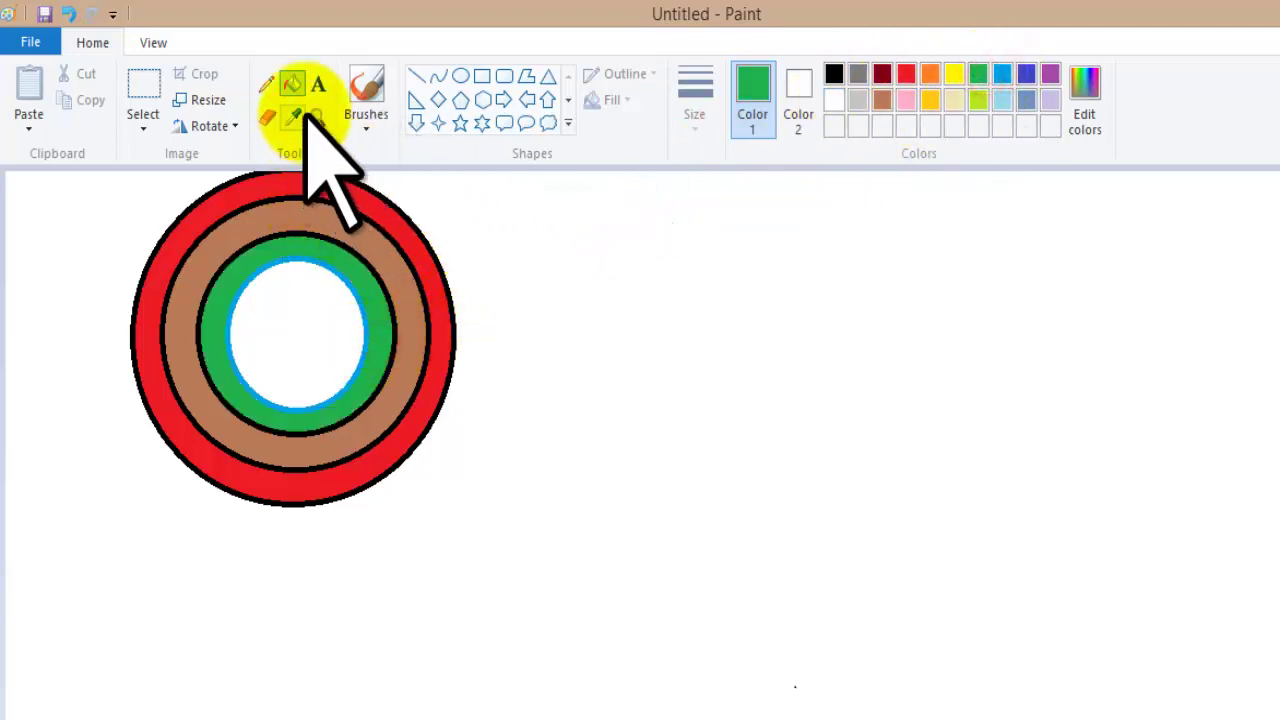
pyautogui.click(460, 75)
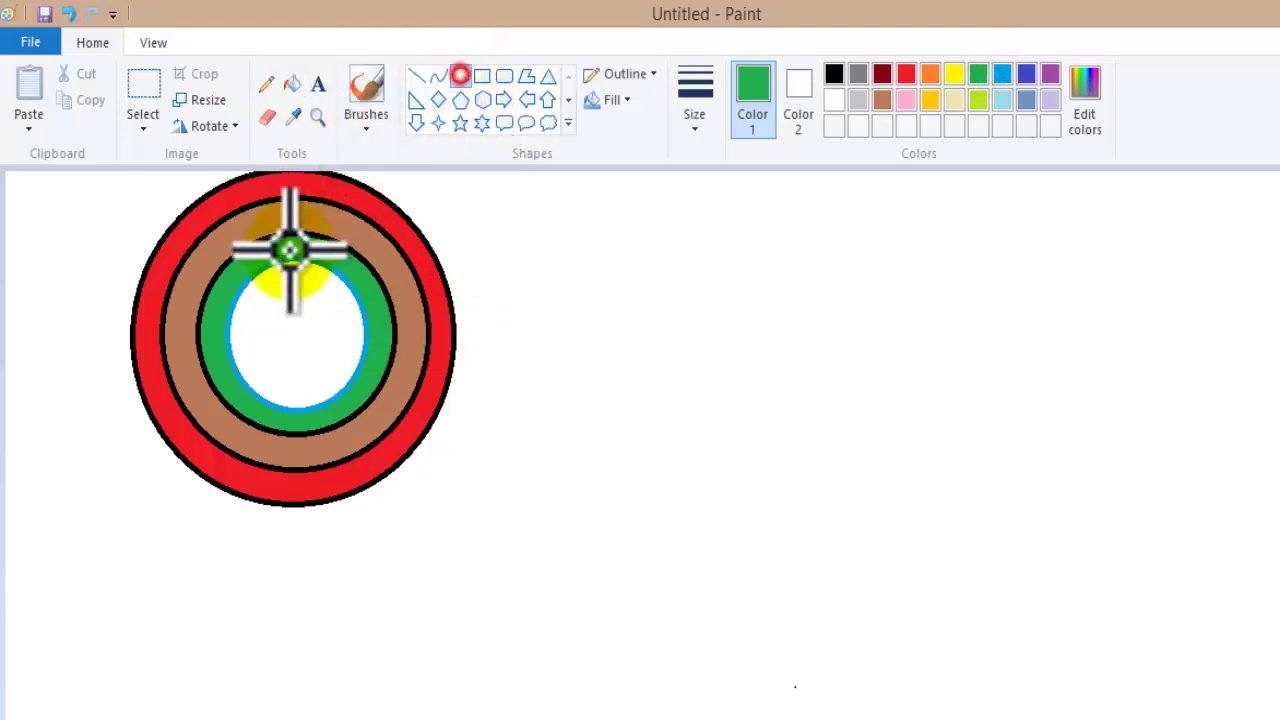
pyautogui.moveTo(255, 285); pyautogui.dragTo(350, 381)
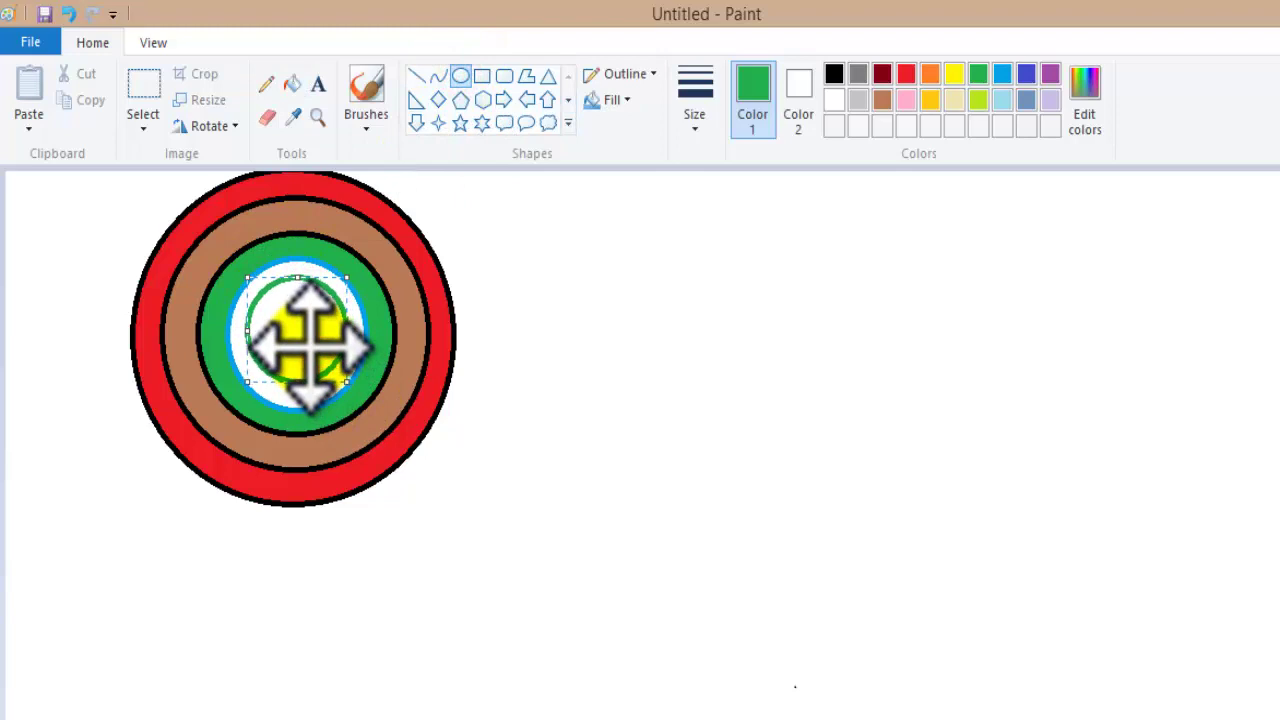
# Step: Make the small circle's outline brown and set up the fill tool with yellow
pyautogui.click(881, 100)
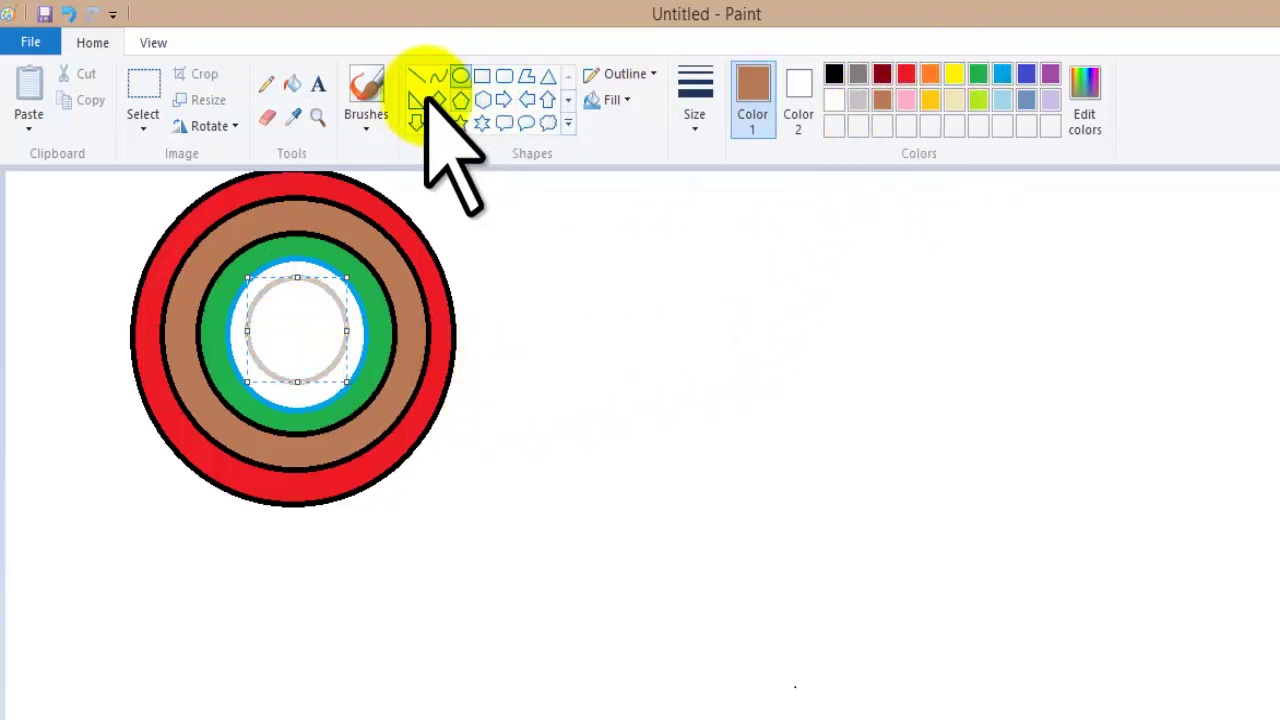
pyautogui.click(293, 84)
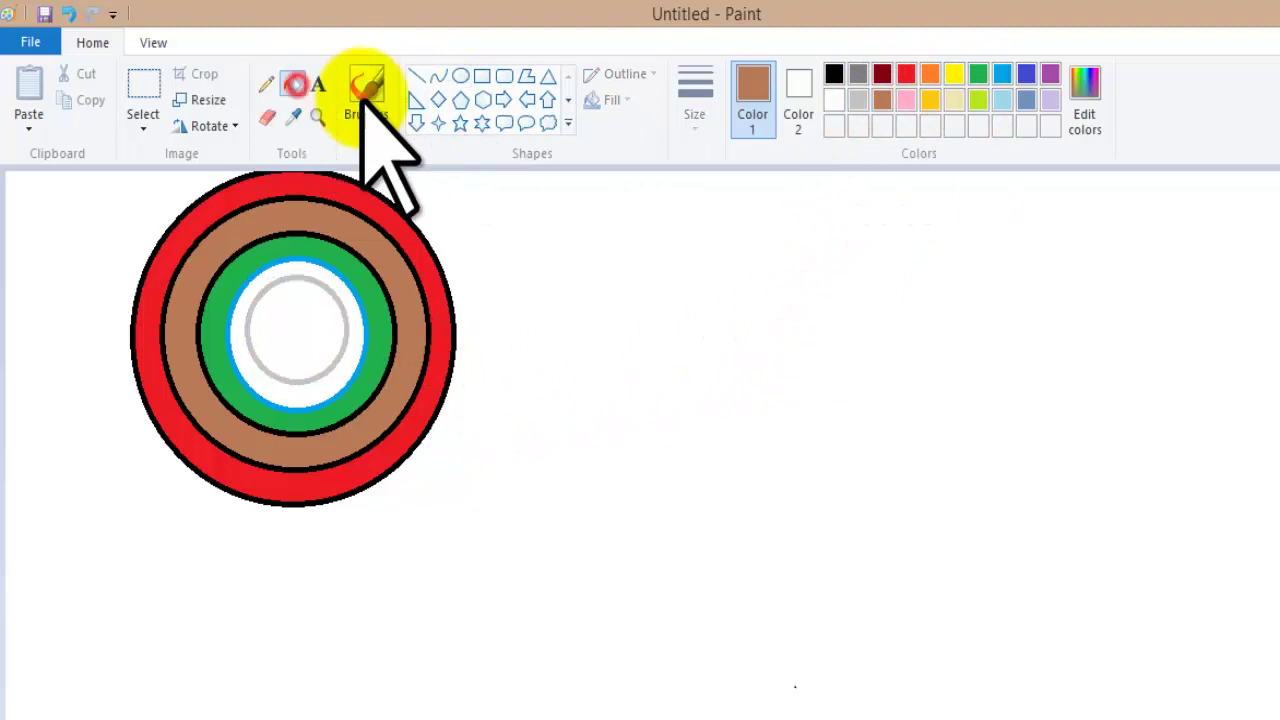
pyautogui.click(954, 74)
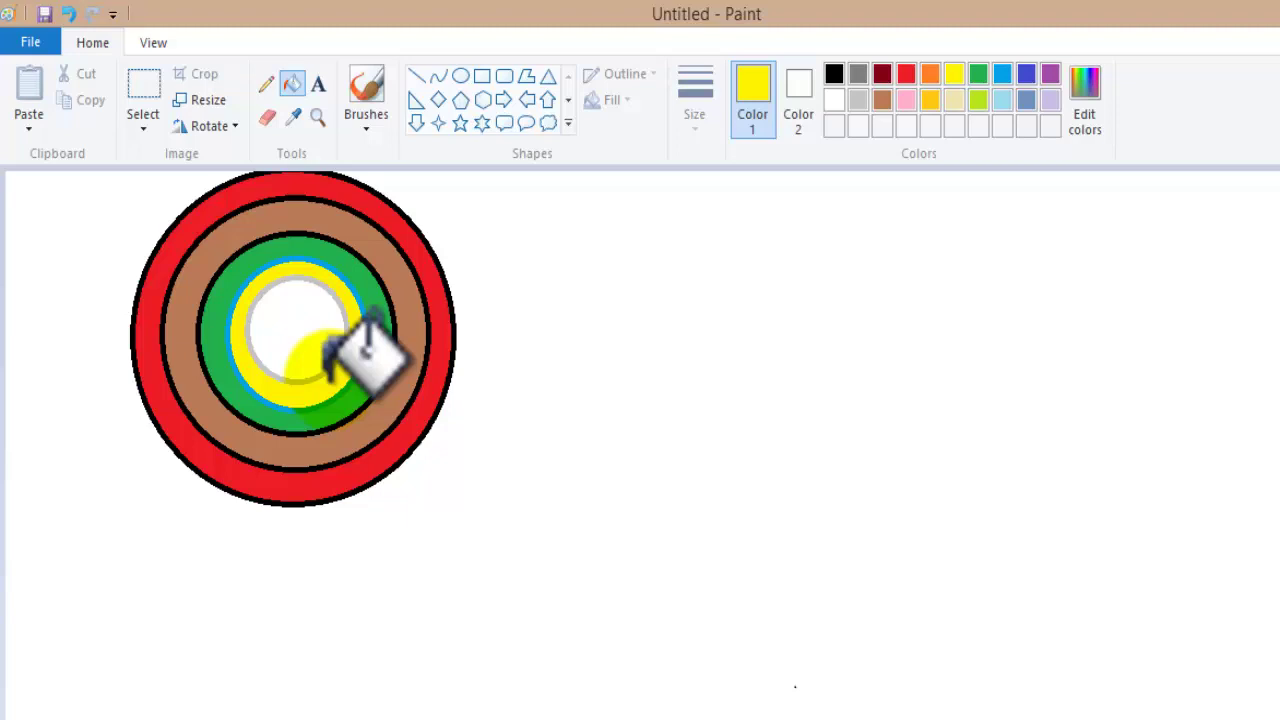
# Step: Draw a tall yellow ellipse to the right of the bullseye
pyautogui.click(460, 76)
pyautogui.moveTo(489, 285); pyautogui.dragTo(772, 455)
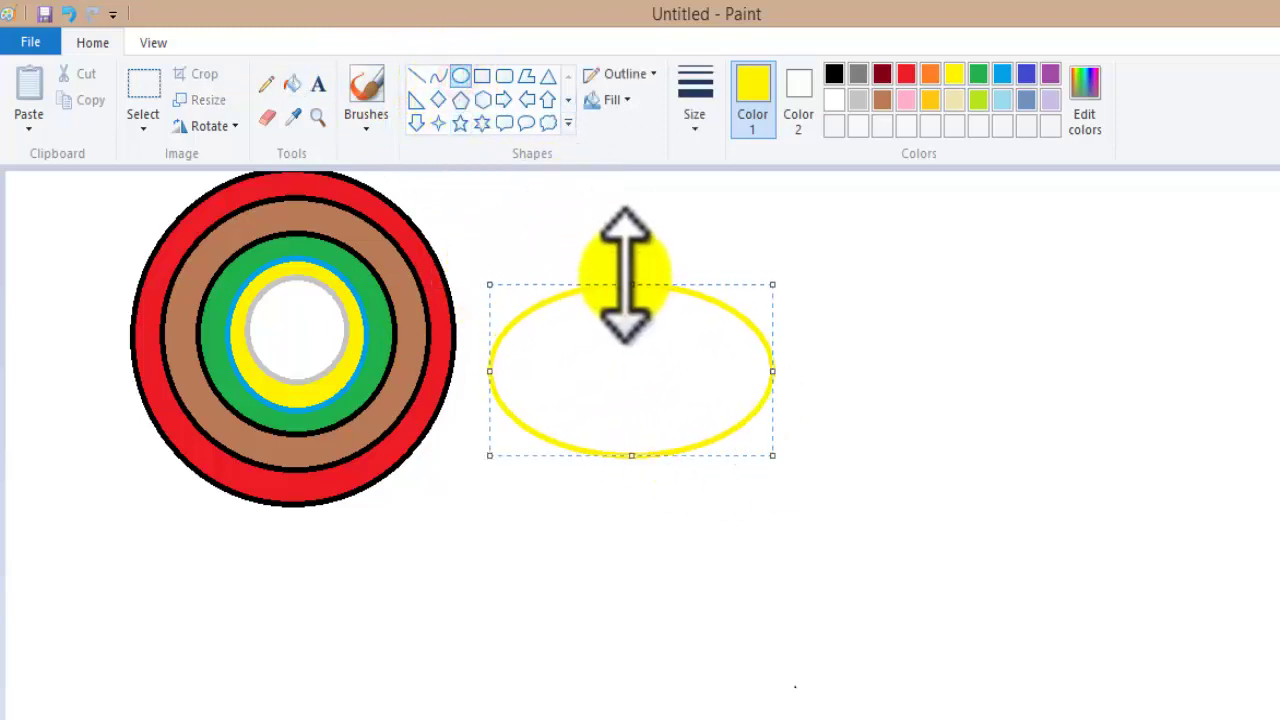
pyautogui.moveTo(628, 283); pyautogui.dragTo(629, 196)
pyautogui.click(935, 298)
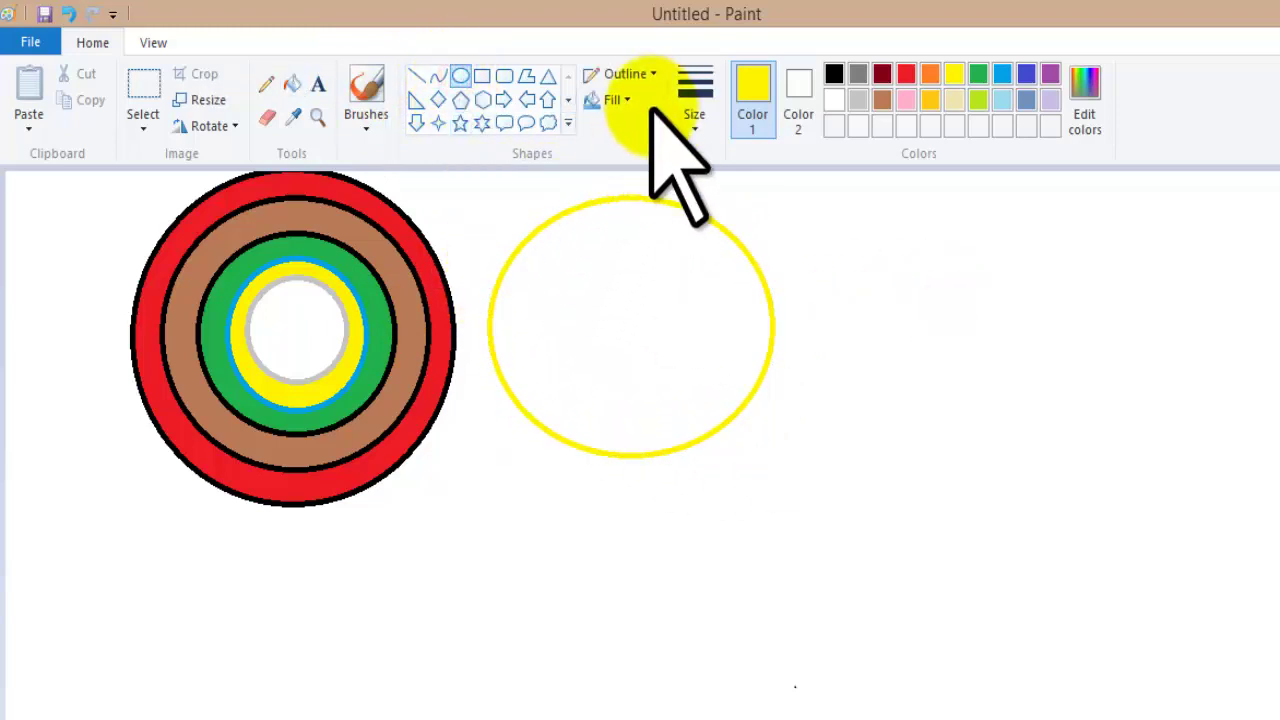
# Step: Draw several overlapping black ellipses across the middle and through the bullseye
pyautogui.click(834, 74)
pyautogui.moveTo(546, 267); pyautogui.dragTo(819, 493)
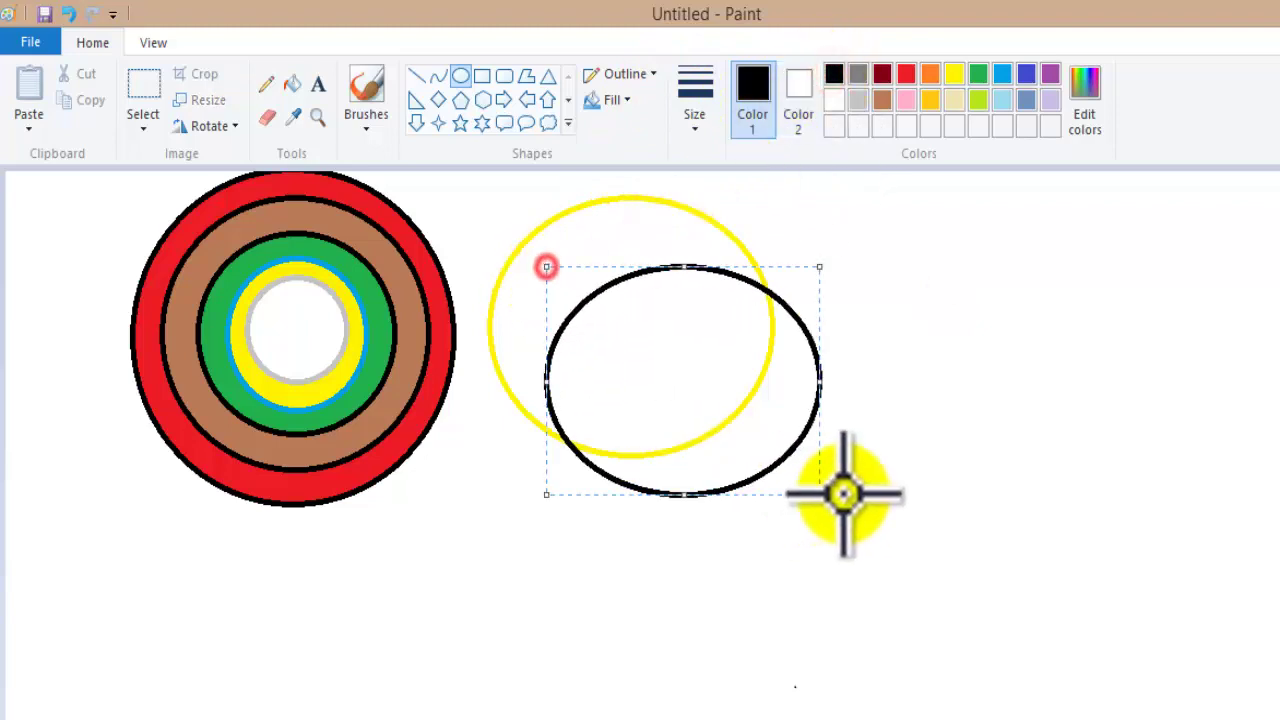
pyautogui.moveTo(526, 191); pyautogui.dragTo(824, 394)
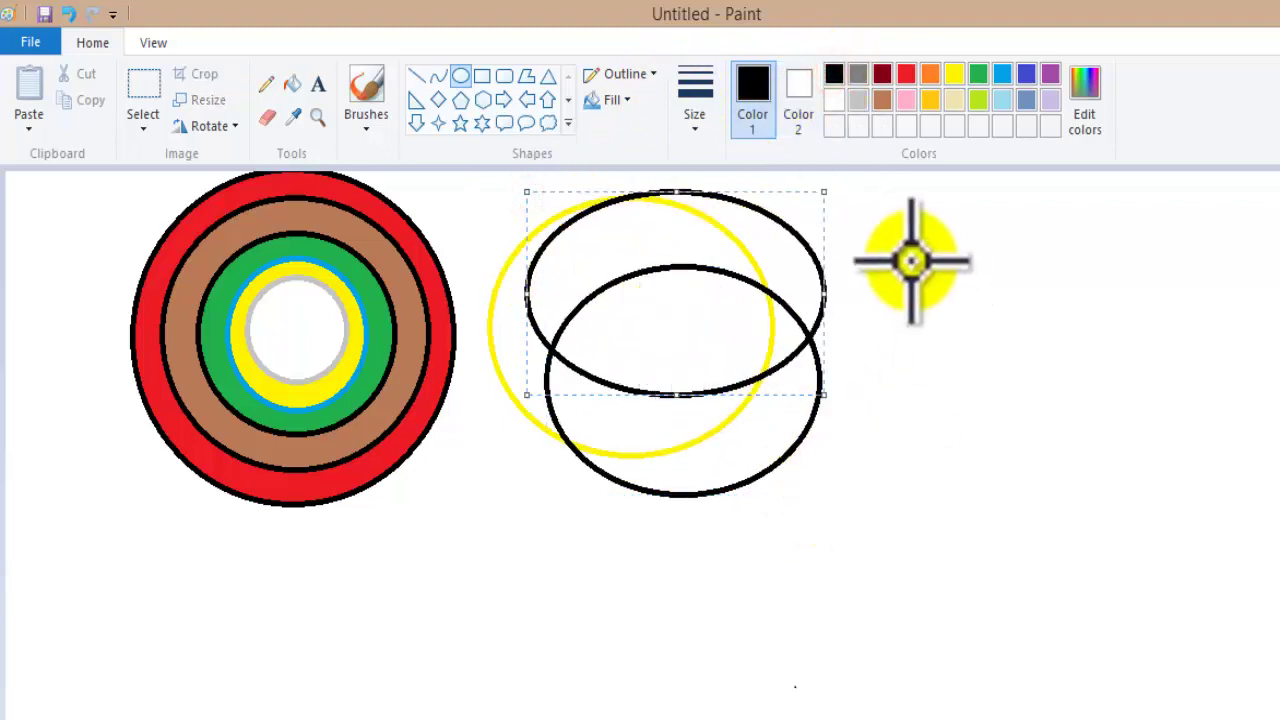
pyautogui.moveTo(911, 261); pyautogui.dragTo(472, 462)
pyautogui.moveTo(270, 237); pyautogui.dragTo(659, 673)
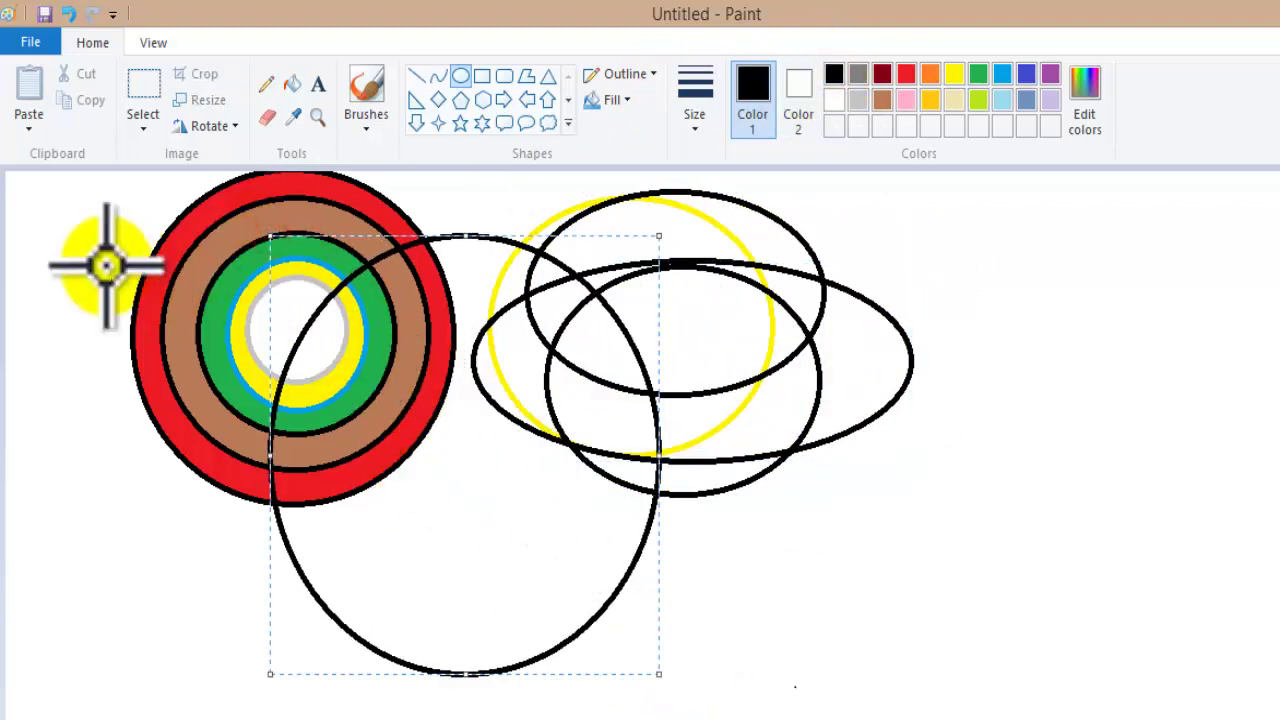
pyautogui.moveTo(86, 263); pyautogui.dragTo(580, 509)
pyautogui.moveTo(445, 560)
pyautogui.mouseDown()
pyautogui.moveTo(456, 468)
pyautogui.moveTo(572, 300)
pyautogui.mouseUp()
pyautogui.click(614, 286)
# Step: Add a wide black ellipse and a widened tall ellipse on the right side
pyautogui.moveTo(697, 262); pyautogui.dragTo(645, 280)
pyautogui.moveTo(1266, 278); pyautogui.dragTo(771, 463)
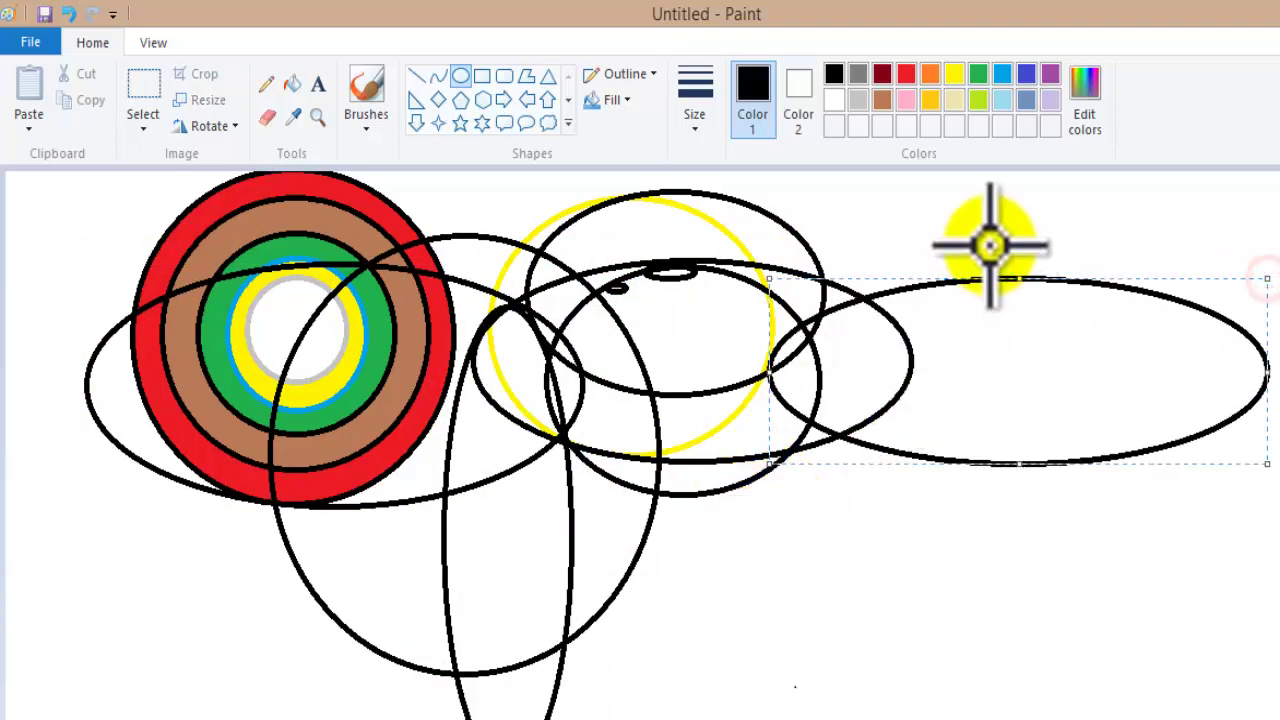
pyautogui.moveTo(990, 243); pyautogui.dragTo(1033, 627)
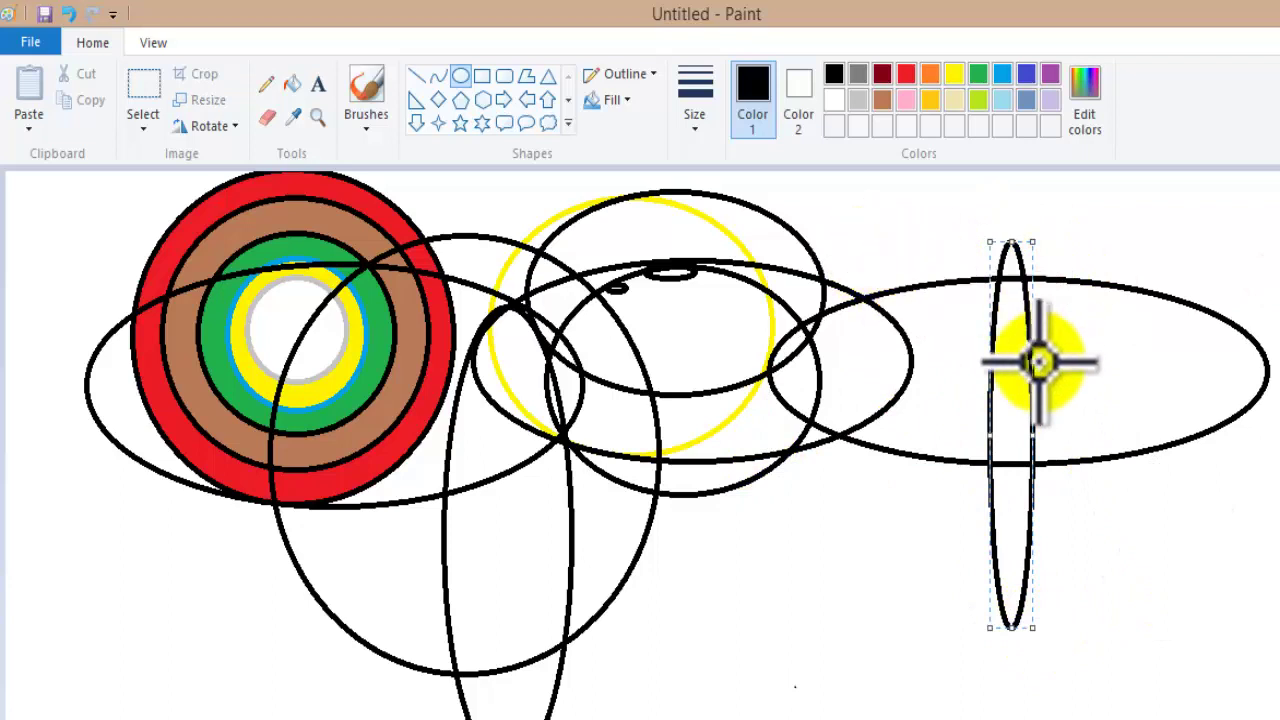
pyautogui.moveTo(1033, 434); pyautogui.dragTo(1252, 432)
pyautogui.click(888, 529)
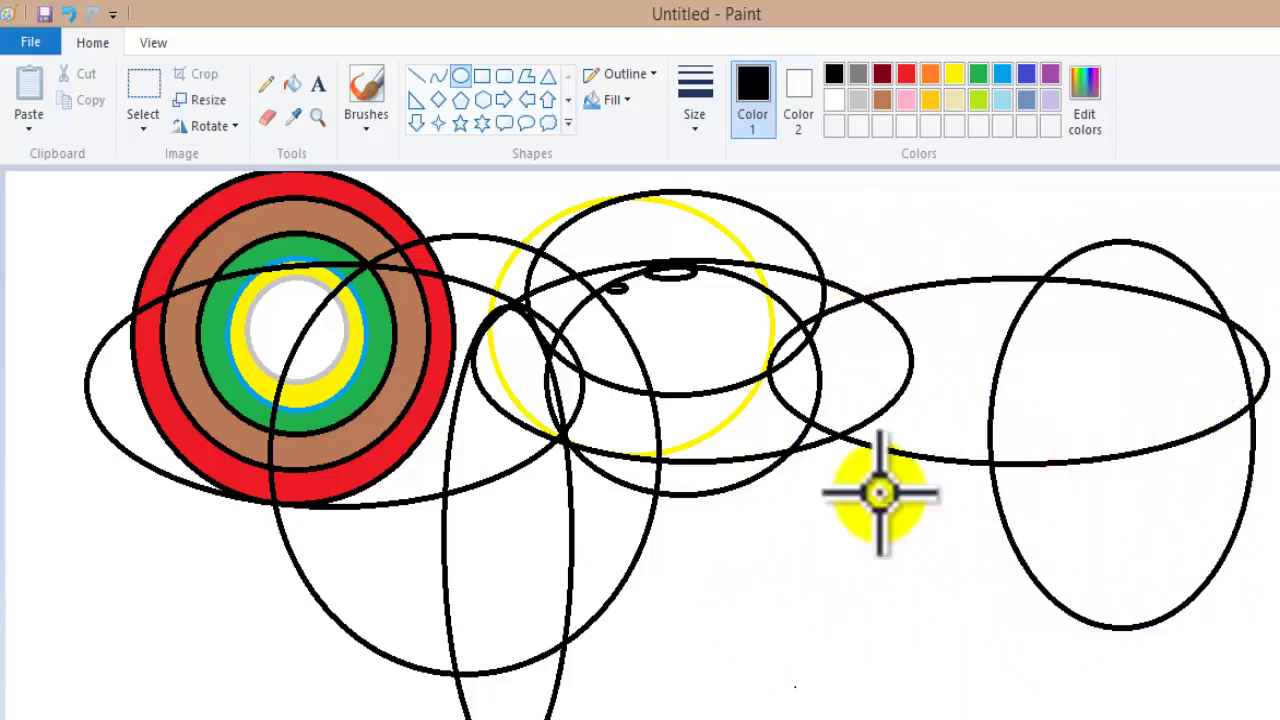
# Step: Fill the right-side overlaps black, red, indigo and purple
pyautogui.click(292, 84)
pyautogui.click(1200, 378)
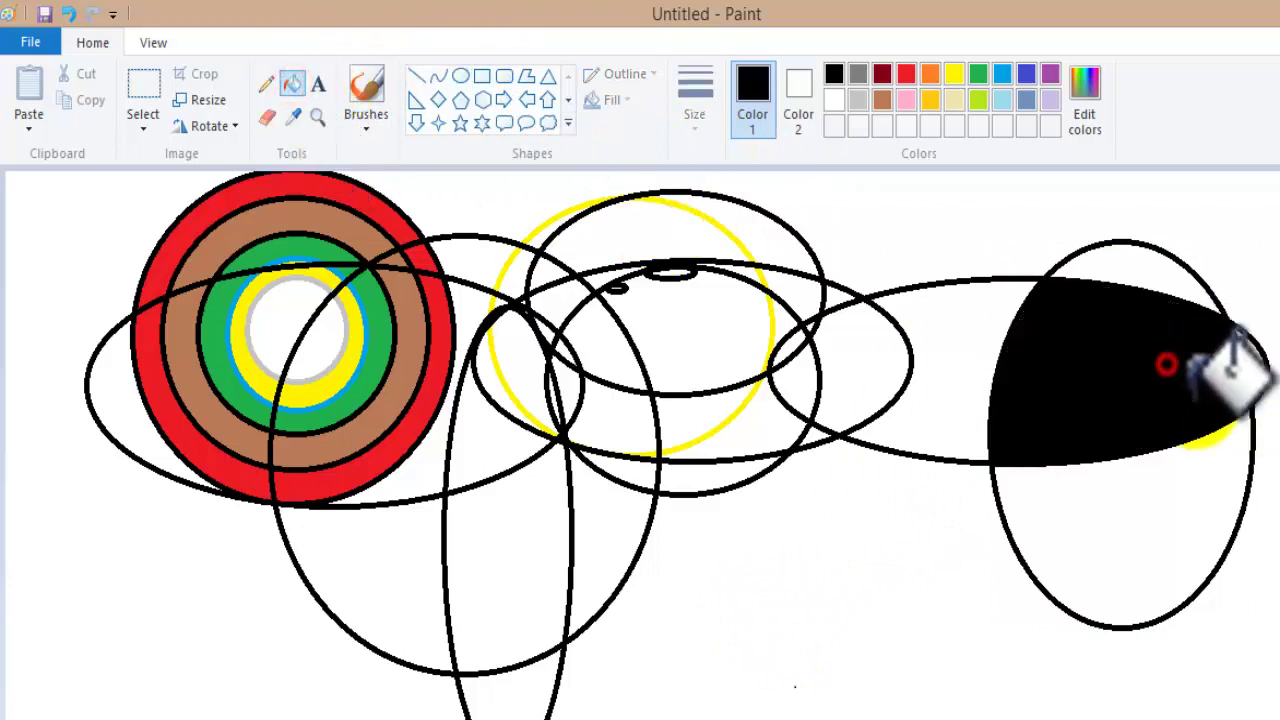
pyautogui.click(905, 75)
pyautogui.click(1123, 520)
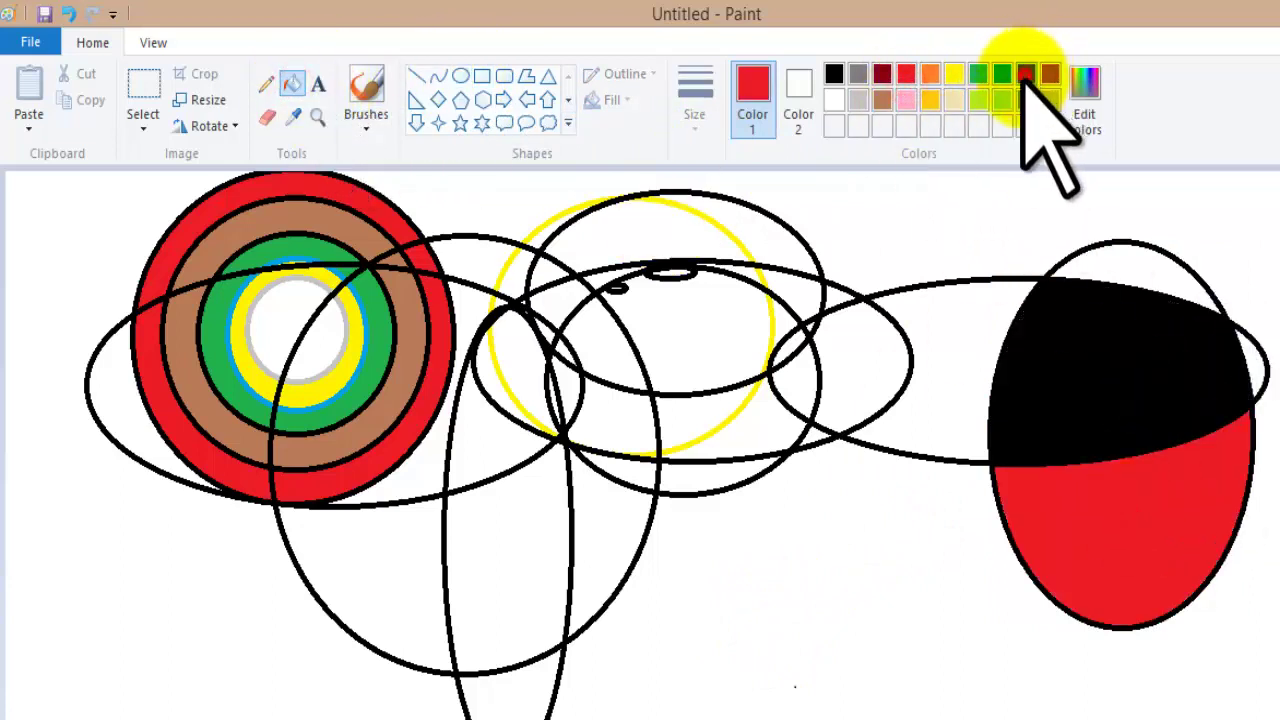
pyautogui.click(1026, 76)
pyautogui.click(958, 345)
pyautogui.click(1050, 76)
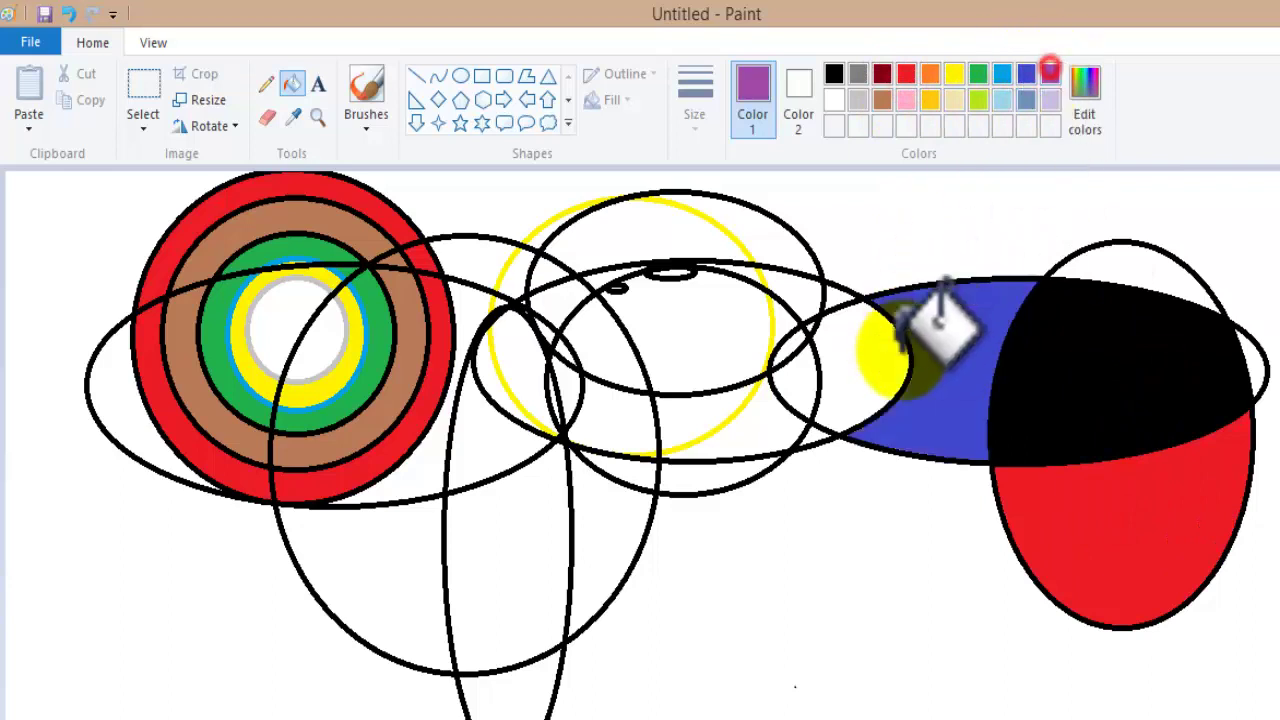
pyautogui.click(882, 378)
# Step: Fill upper-middle overlaps red, yellow and dark red, reverting indigo to white, and the tall ellipse's lower part black
pyautogui.click(905, 75)
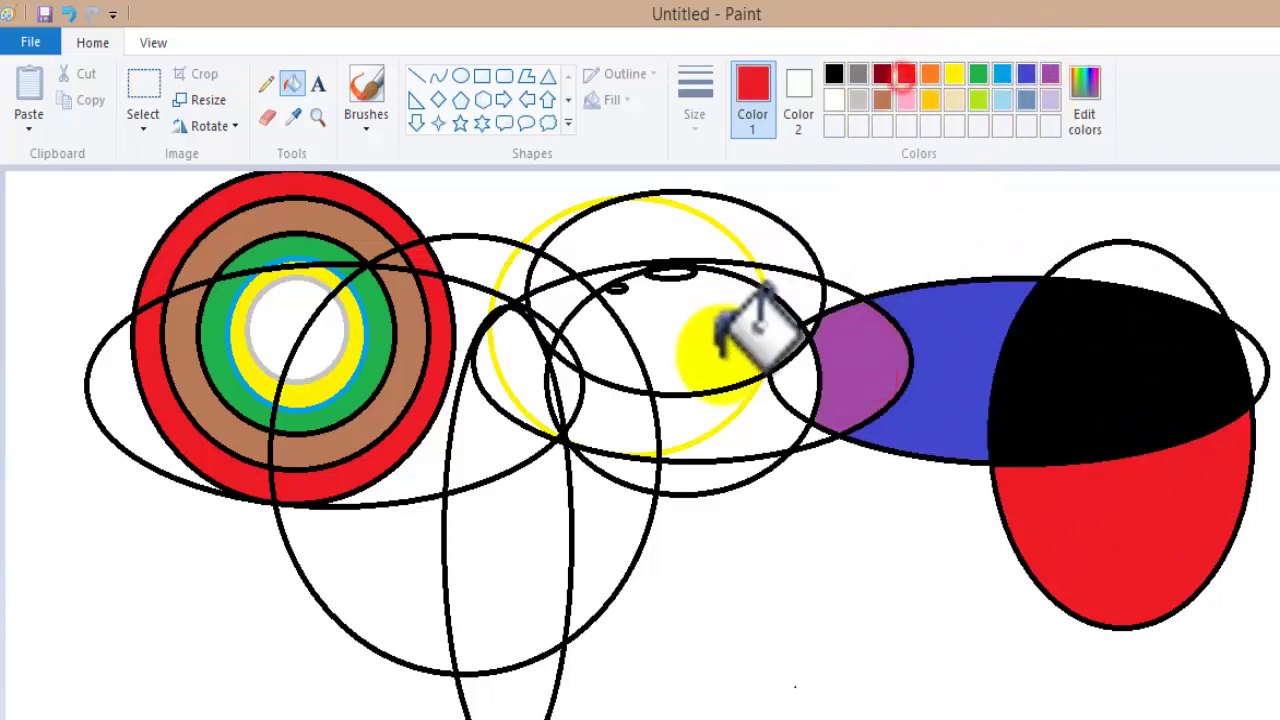
pyautogui.click(715, 340)
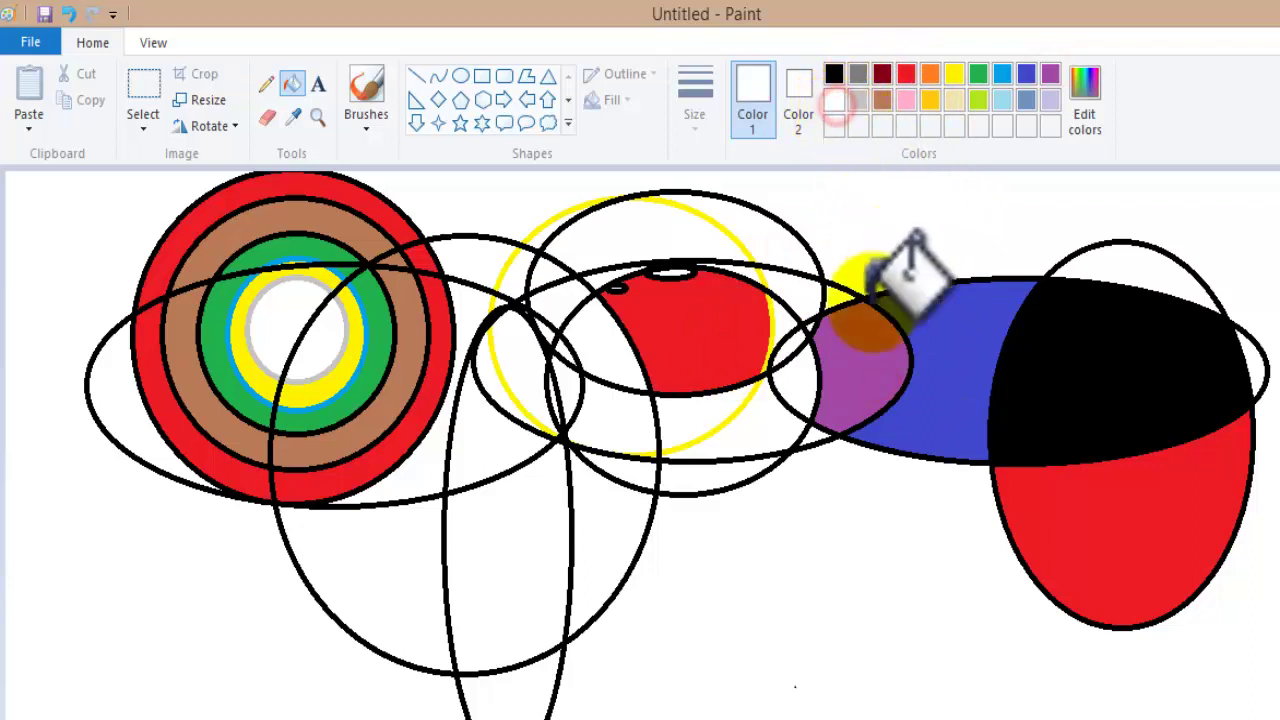
pyautogui.click(933, 356)
pyautogui.click(956, 75)
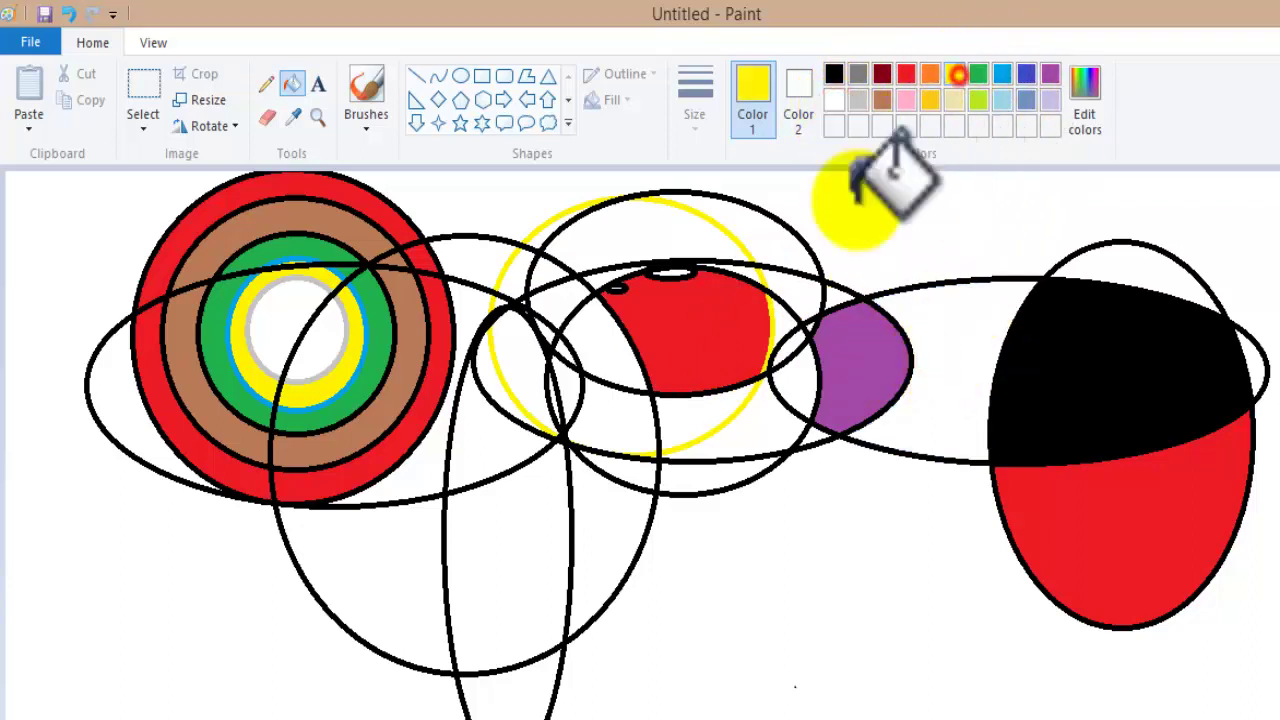
pyautogui.click(920, 388)
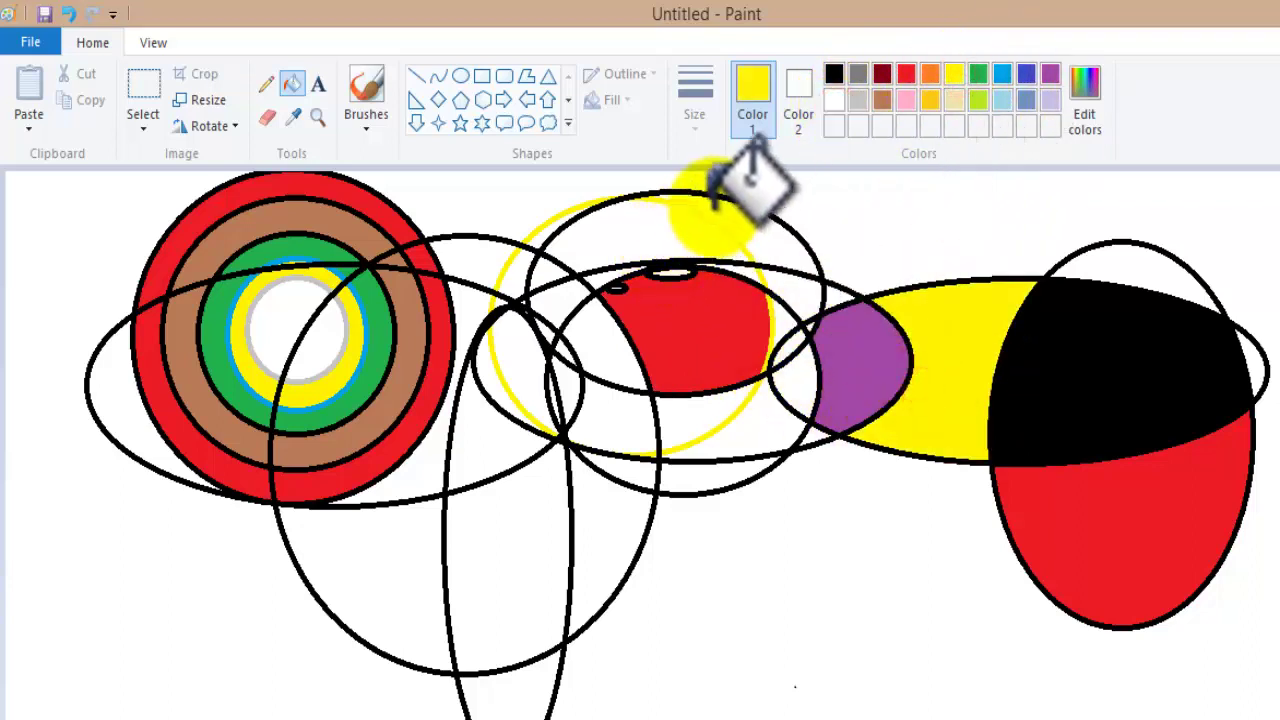
pyautogui.click(690, 425)
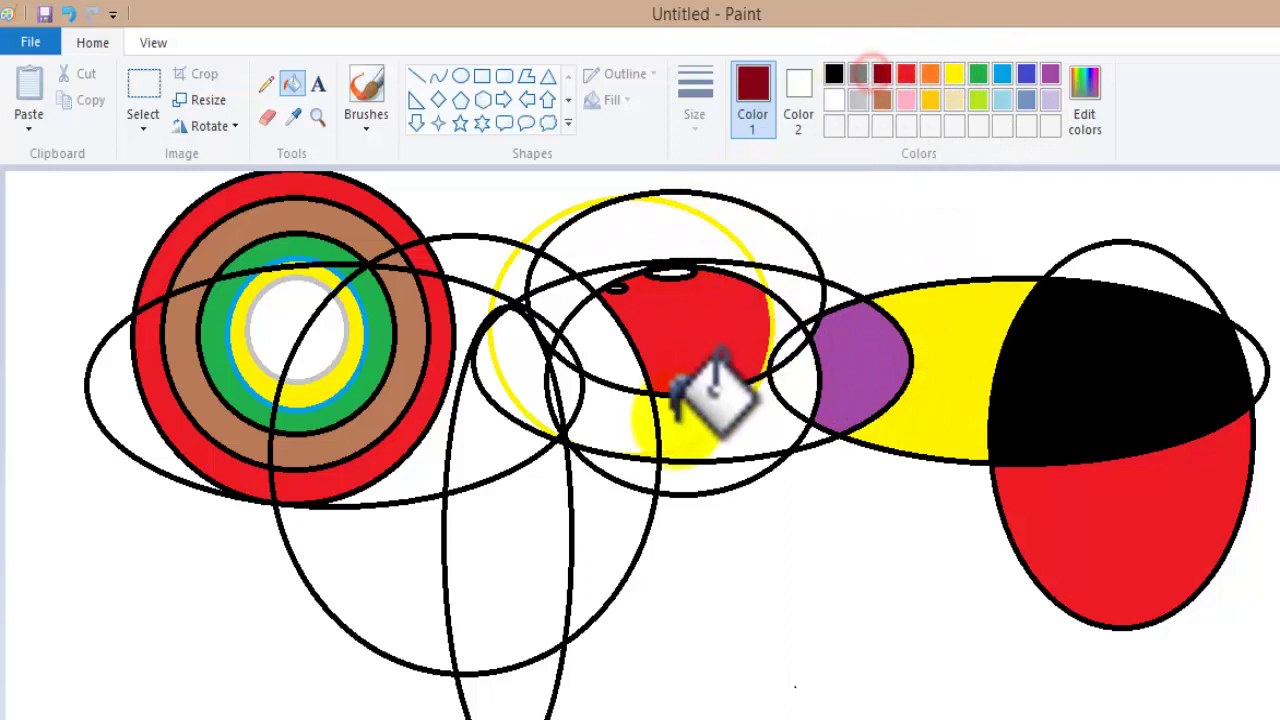
pyautogui.click(834, 75)
pyautogui.click(493, 523)
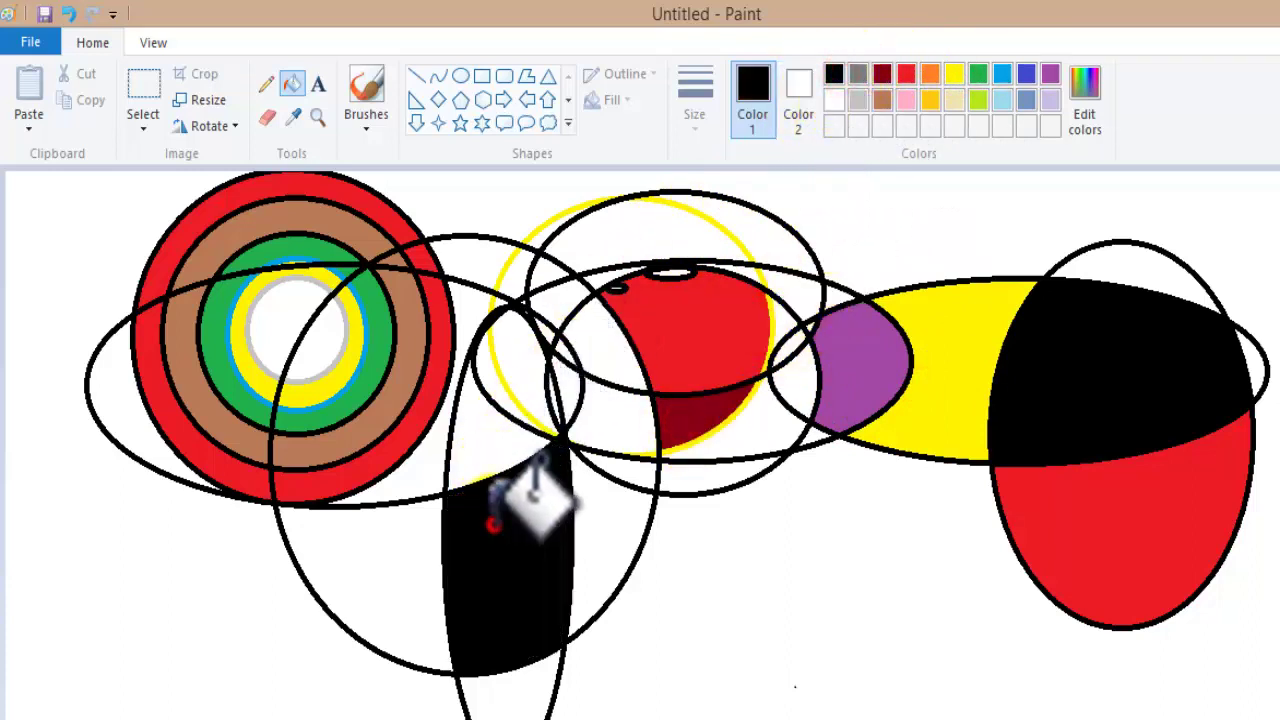
# Step: Fill lower-left and central regions light blue, pink, lime green and cream
pyautogui.click(1002, 99)
pyautogui.click(421, 537)
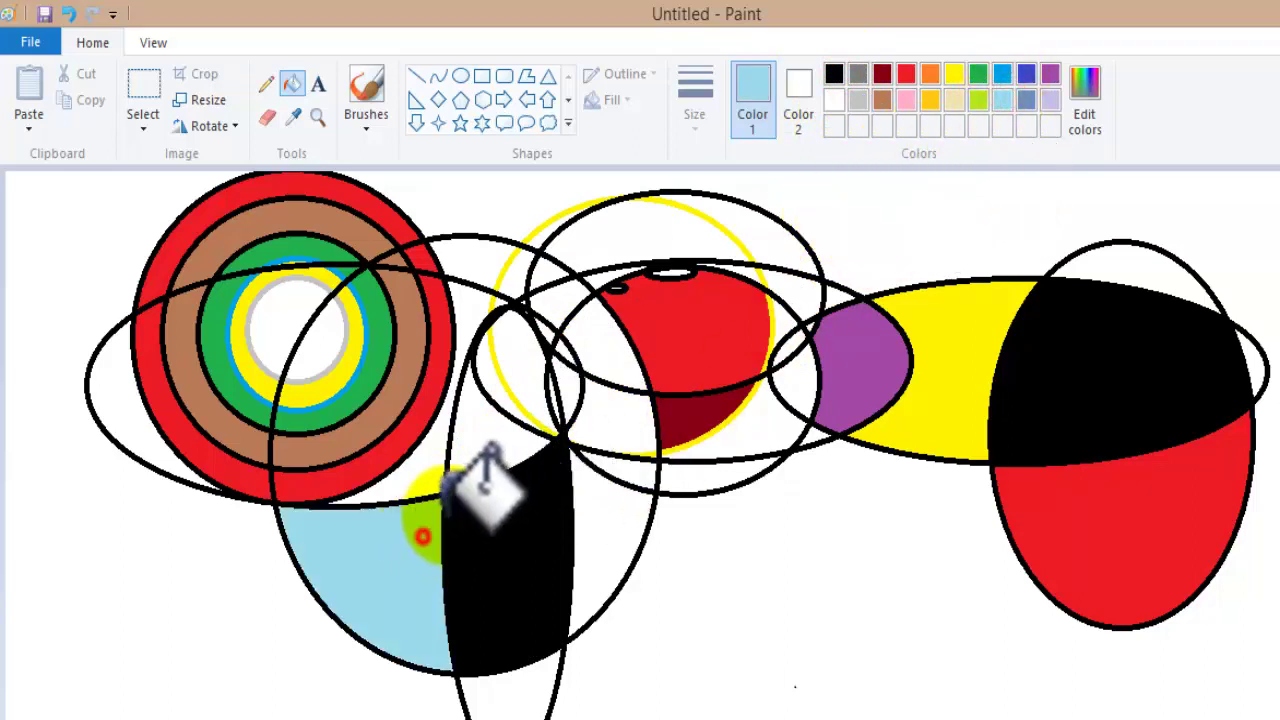
pyautogui.click(905, 99)
pyautogui.click(465, 440)
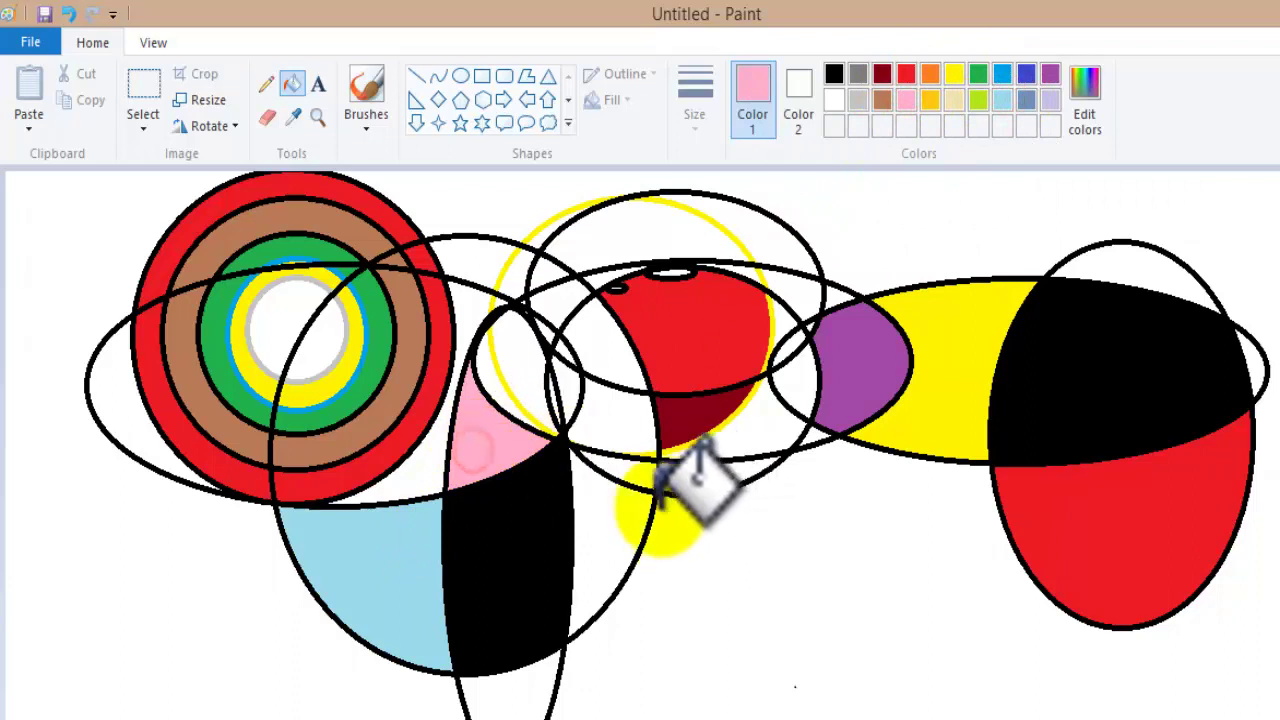
pyautogui.click(978, 99)
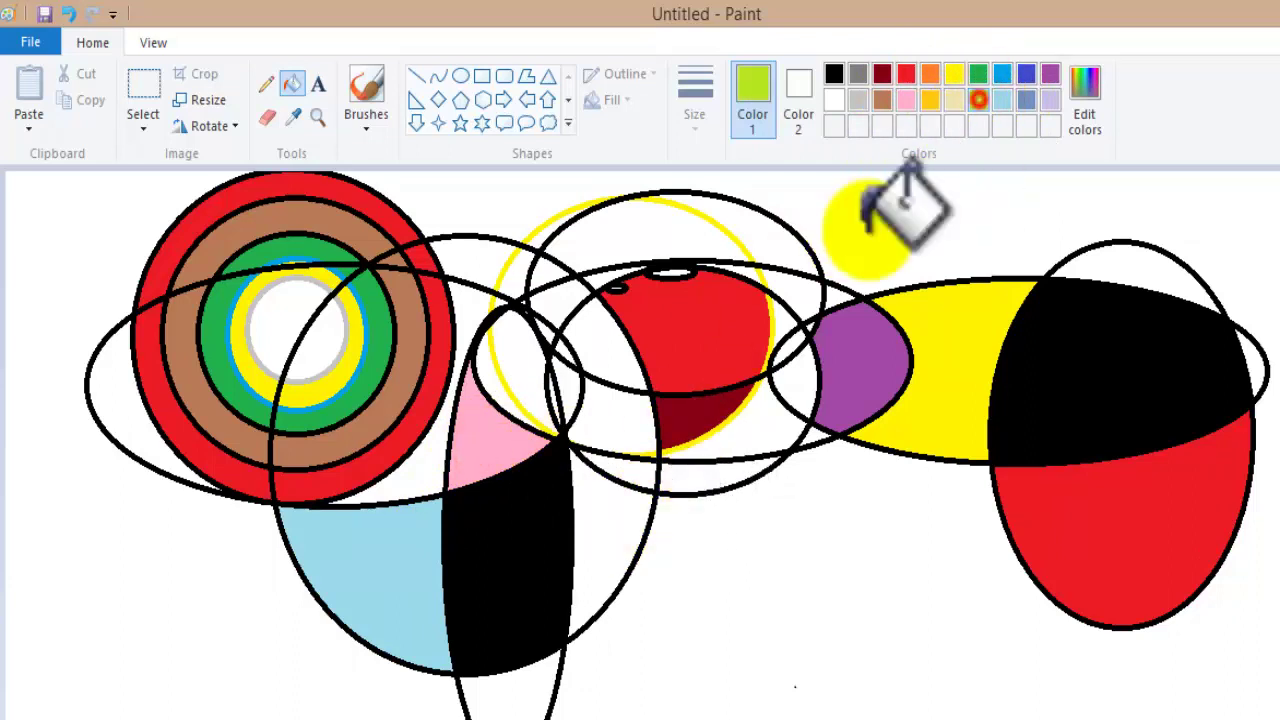
pyautogui.click(622, 528)
pyautogui.click(954, 100)
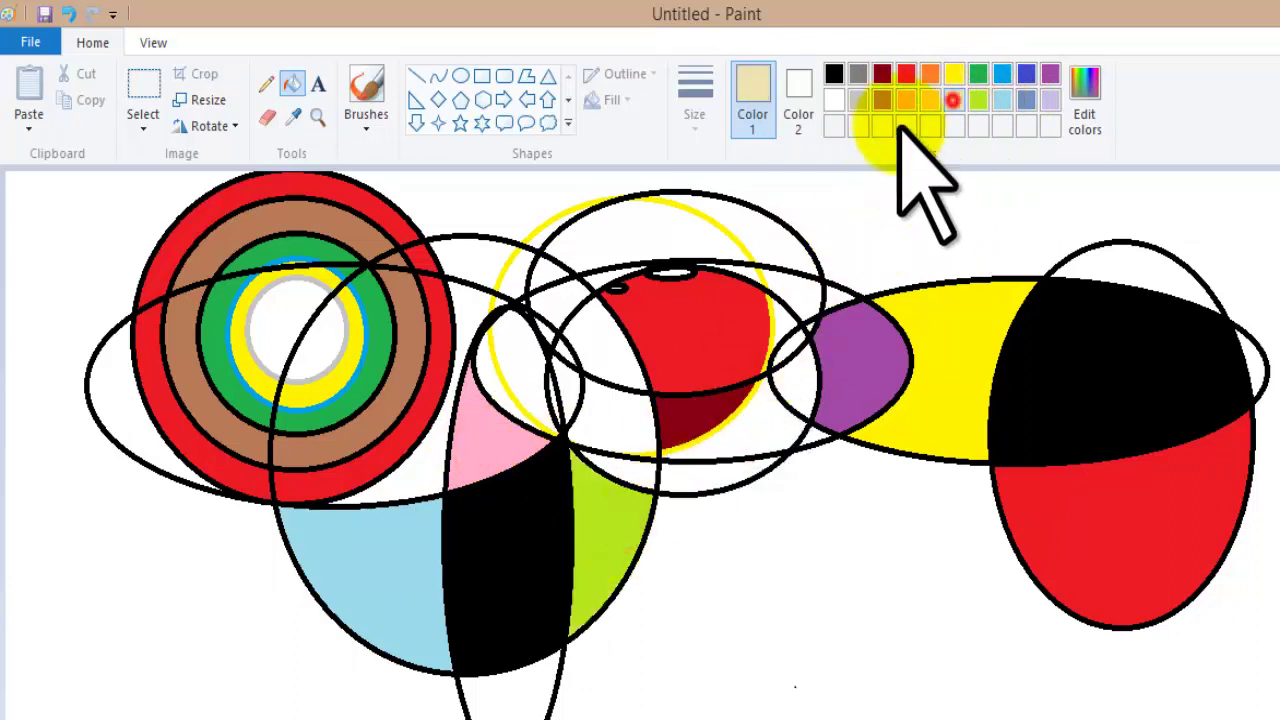
pyautogui.click(615, 332)
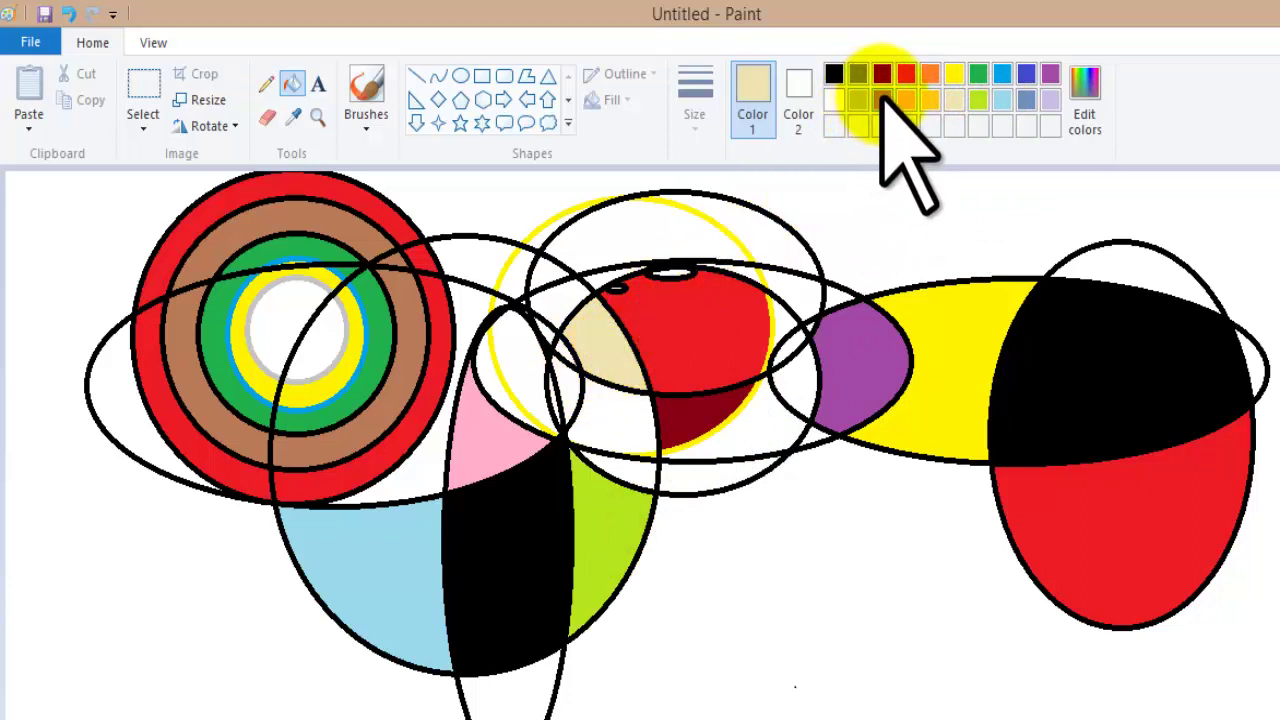
# Step: Fill the middle ellipse's top regions indigo and light blue, and a small region orange
pyautogui.click(1026, 75)
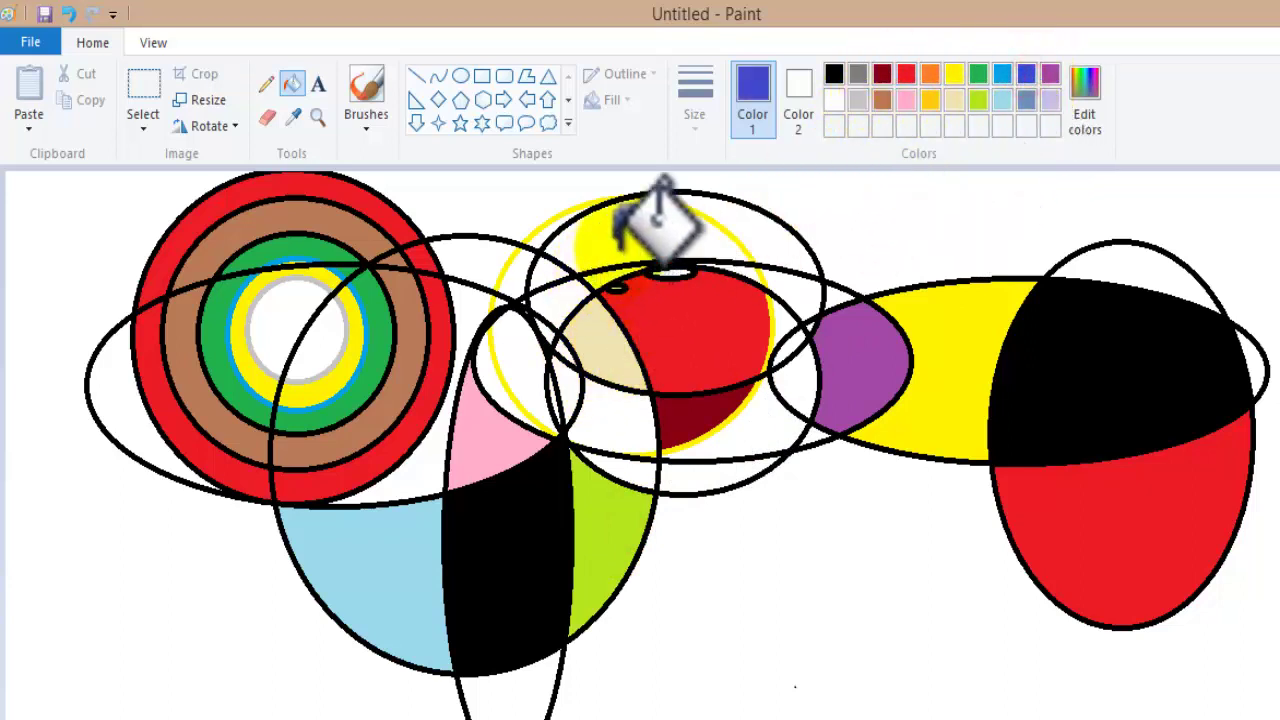
pyautogui.click(620, 232)
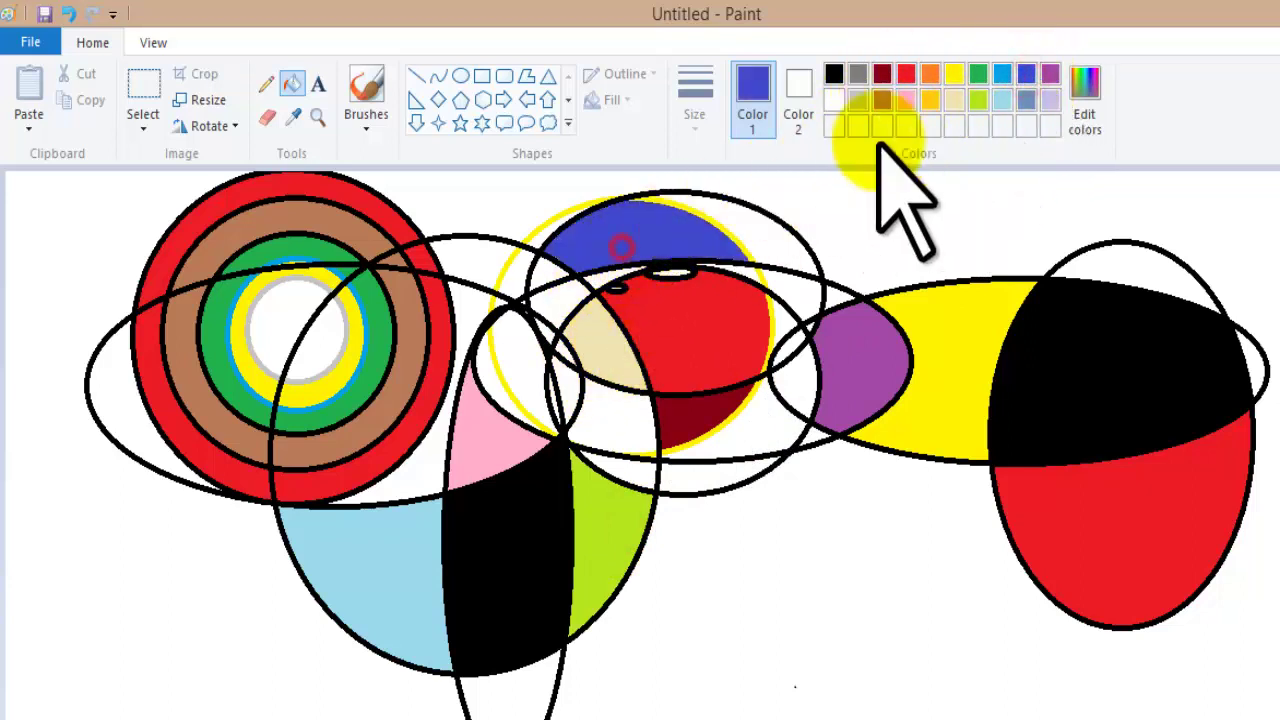
pyautogui.click(751, 223)
pyautogui.click(930, 75)
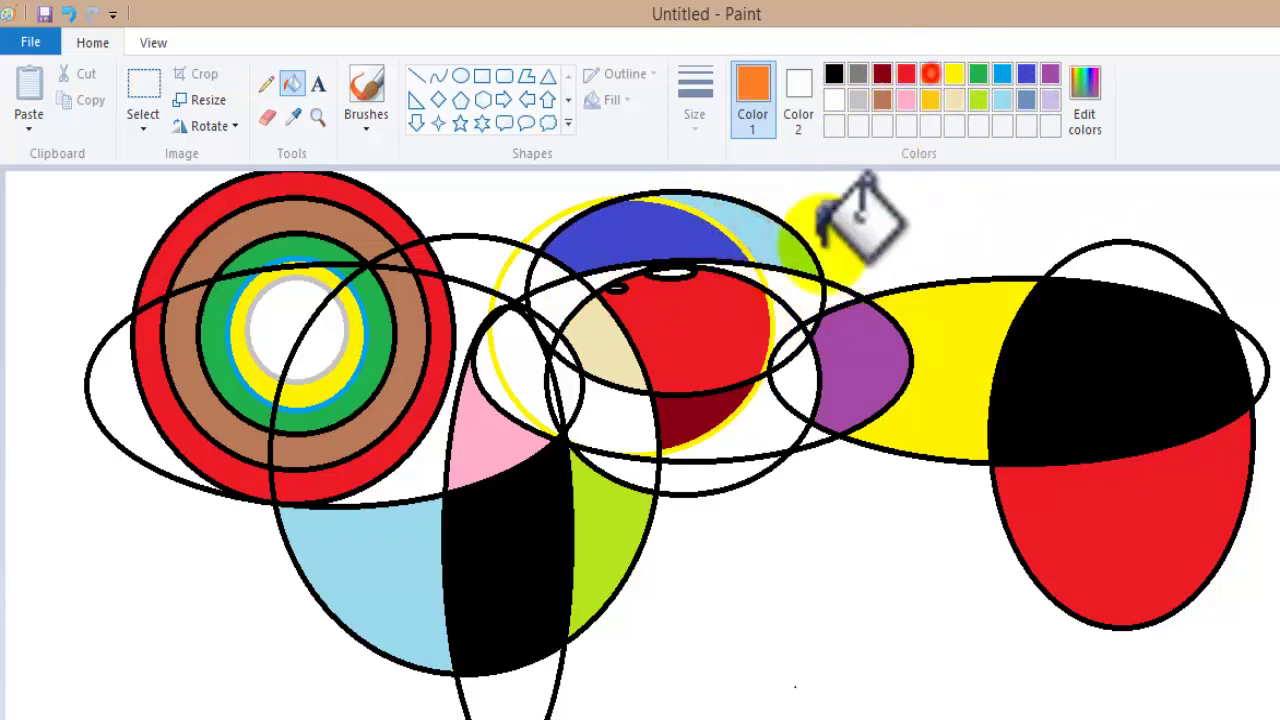
pyautogui.click(806, 300)
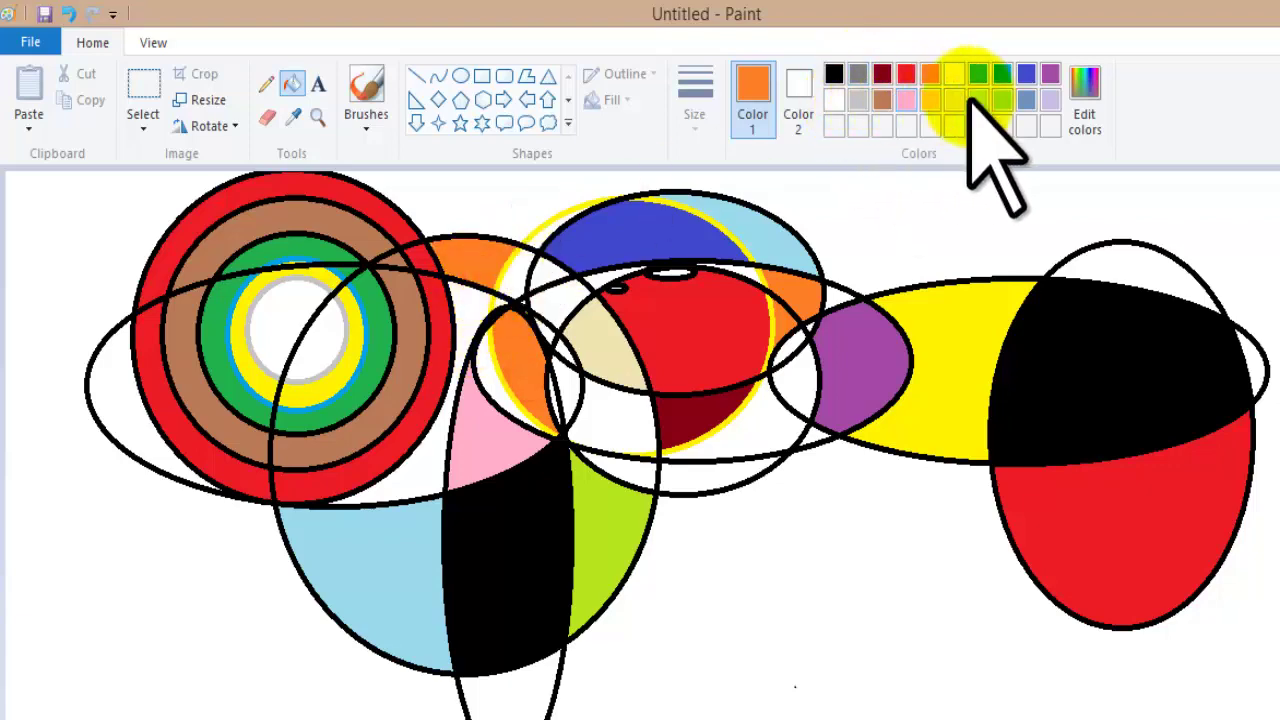
# Step: Mix a custom bright green and a hot pink in Edit colors and add them to the palette
pyautogui.click(1085, 85)
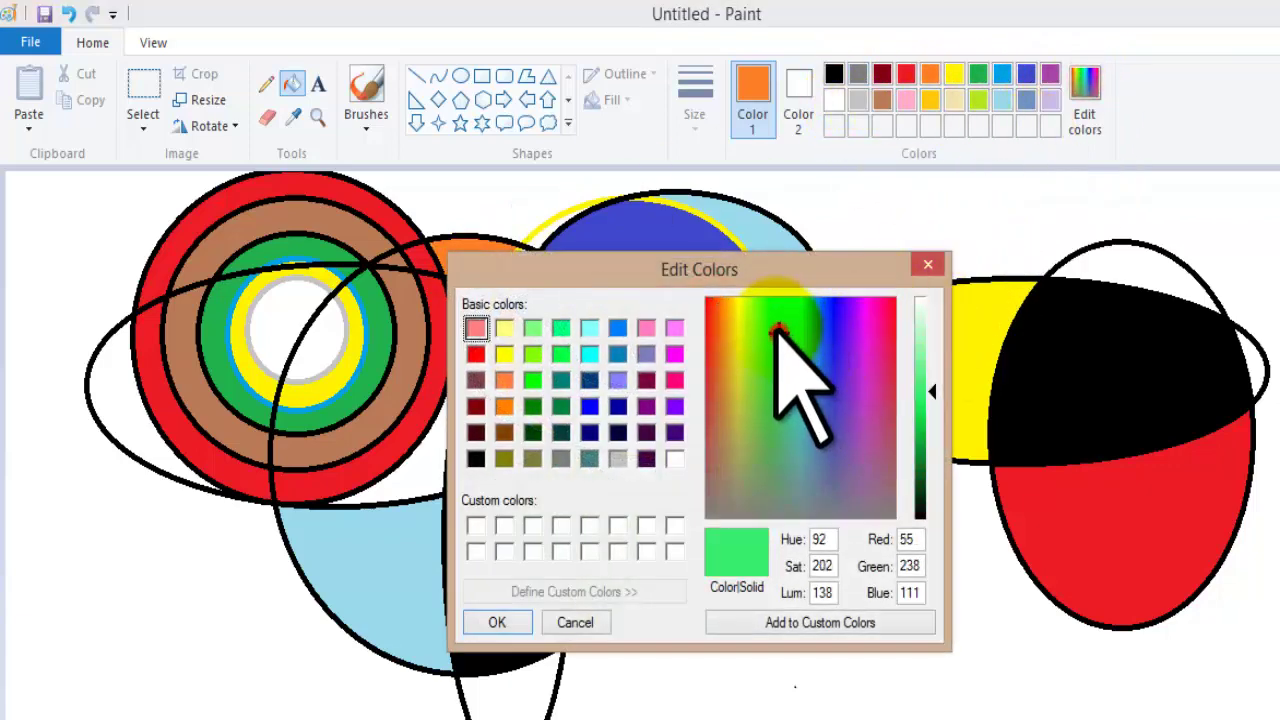
pyautogui.moveTo(779, 329); pyautogui.dragTo(771, 321)
pyautogui.click(760, 622)
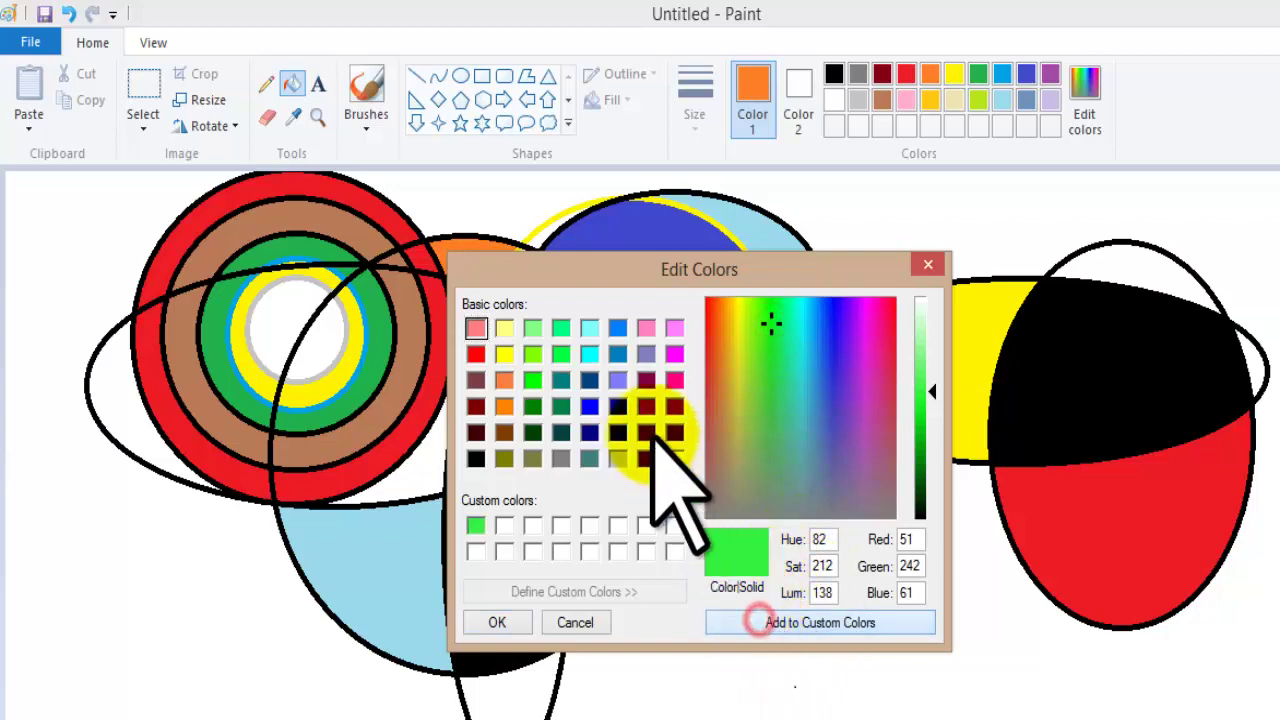
pyautogui.click(497, 622)
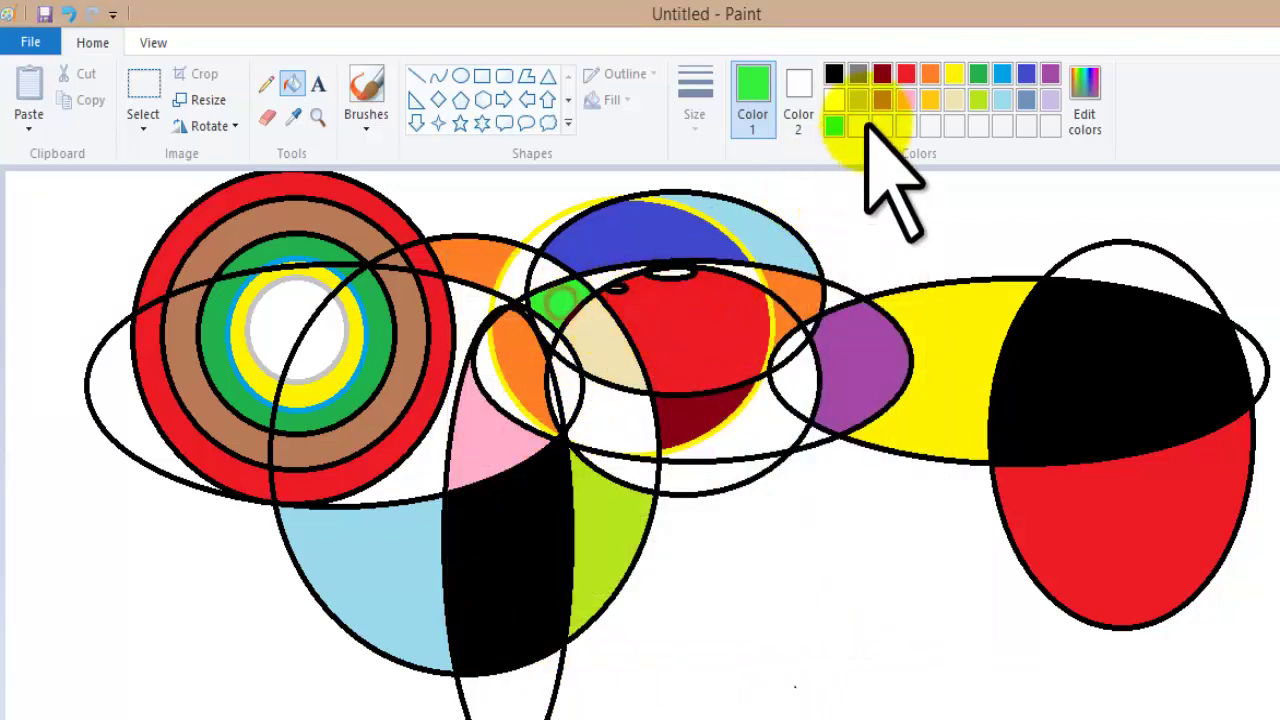
pyautogui.click(1085, 105)
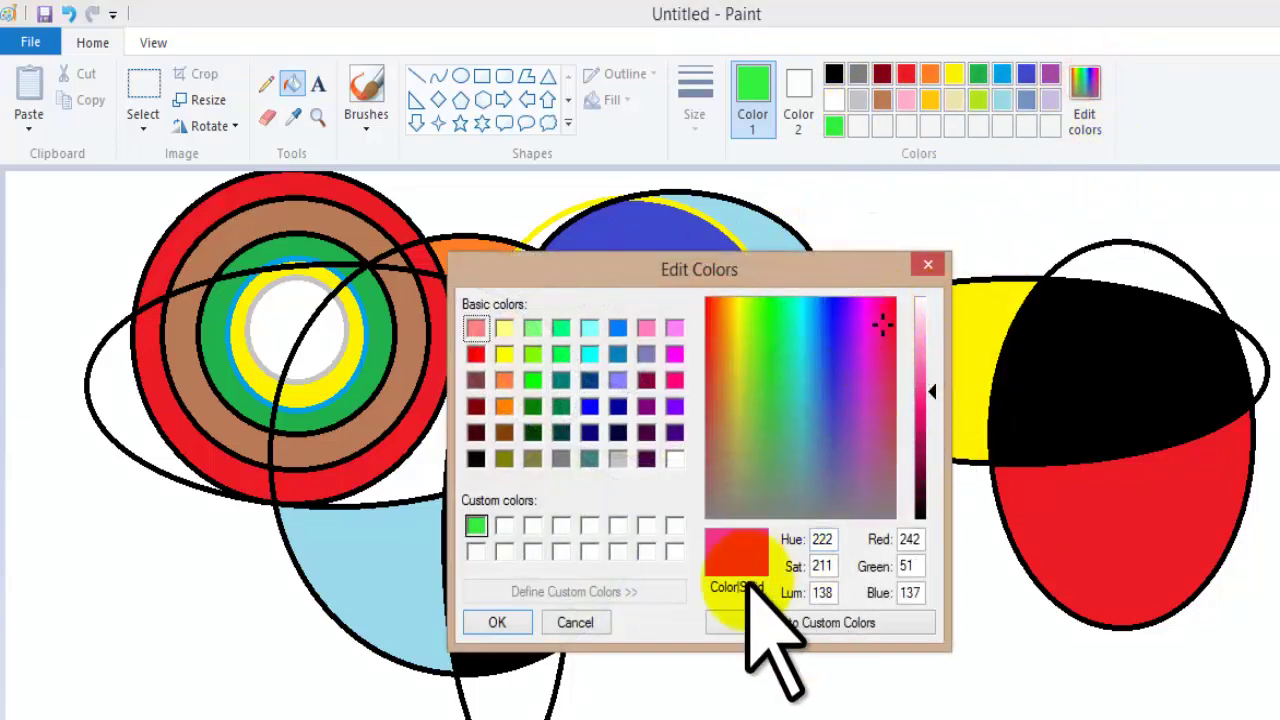
pyautogui.click(497, 622)
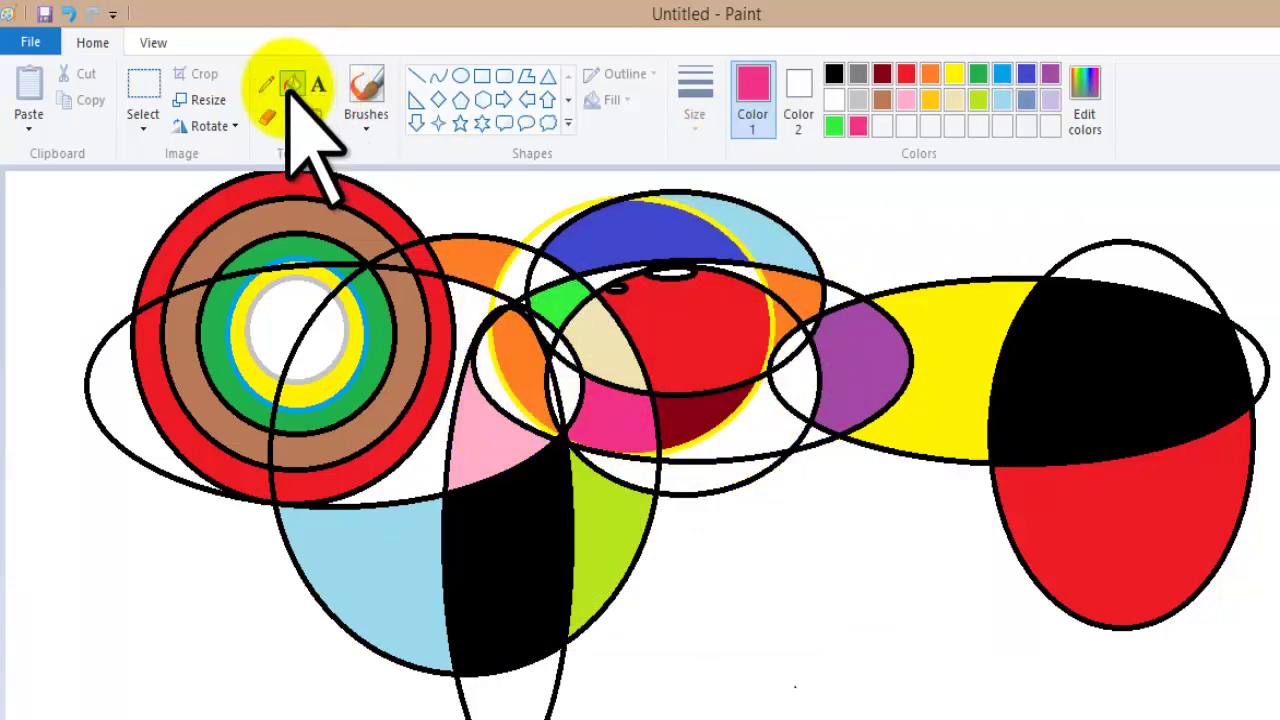
# Step: Draw a tall pink ellipse positioned over the purple area at the top right
pyautogui.click(460, 76)
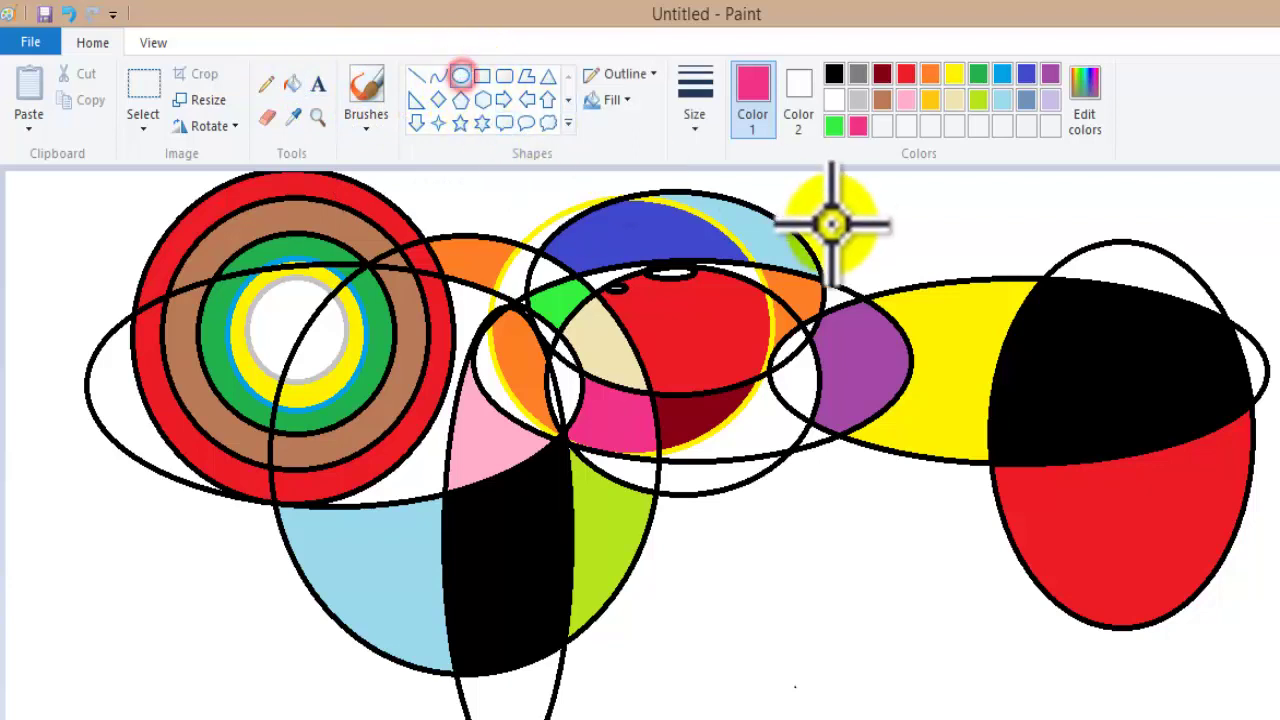
pyautogui.moveTo(840, 197); pyautogui.dragTo(1040, 270)
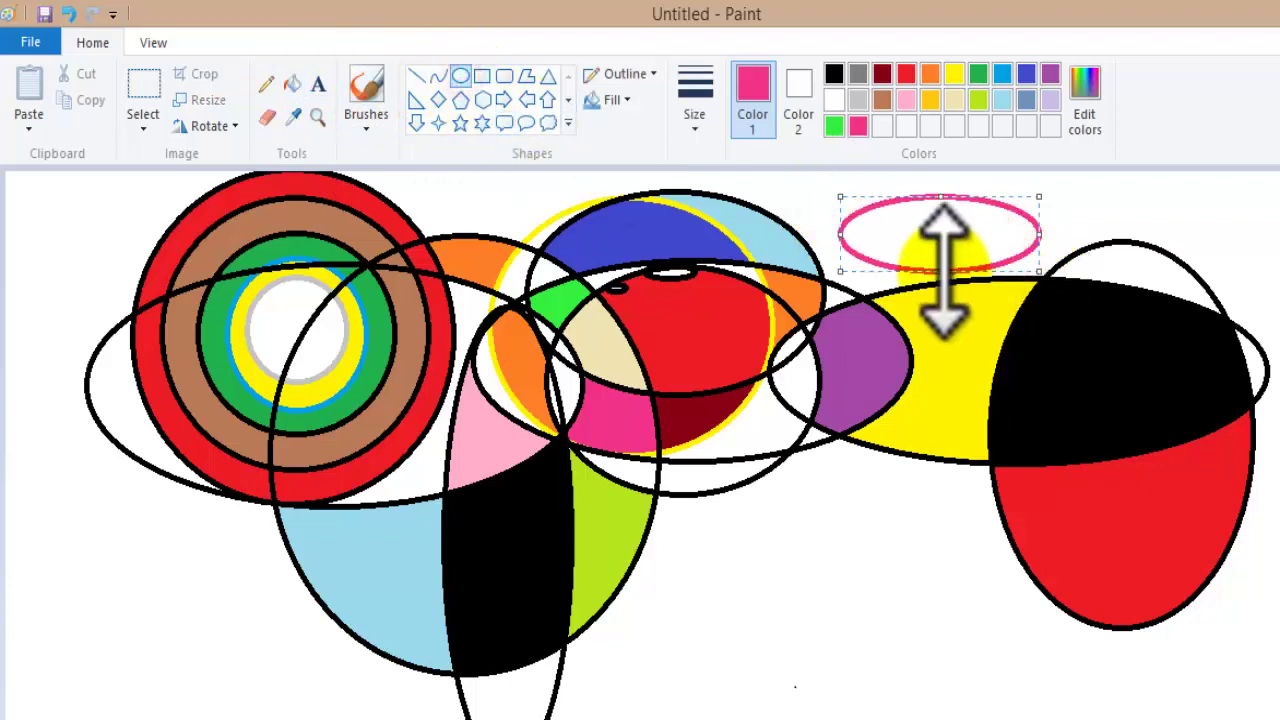
pyautogui.moveTo(940, 270); pyautogui.dragTo(983, 620)
pyautogui.moveTo(909, 491); pyautogui.dragTo(860, 305)
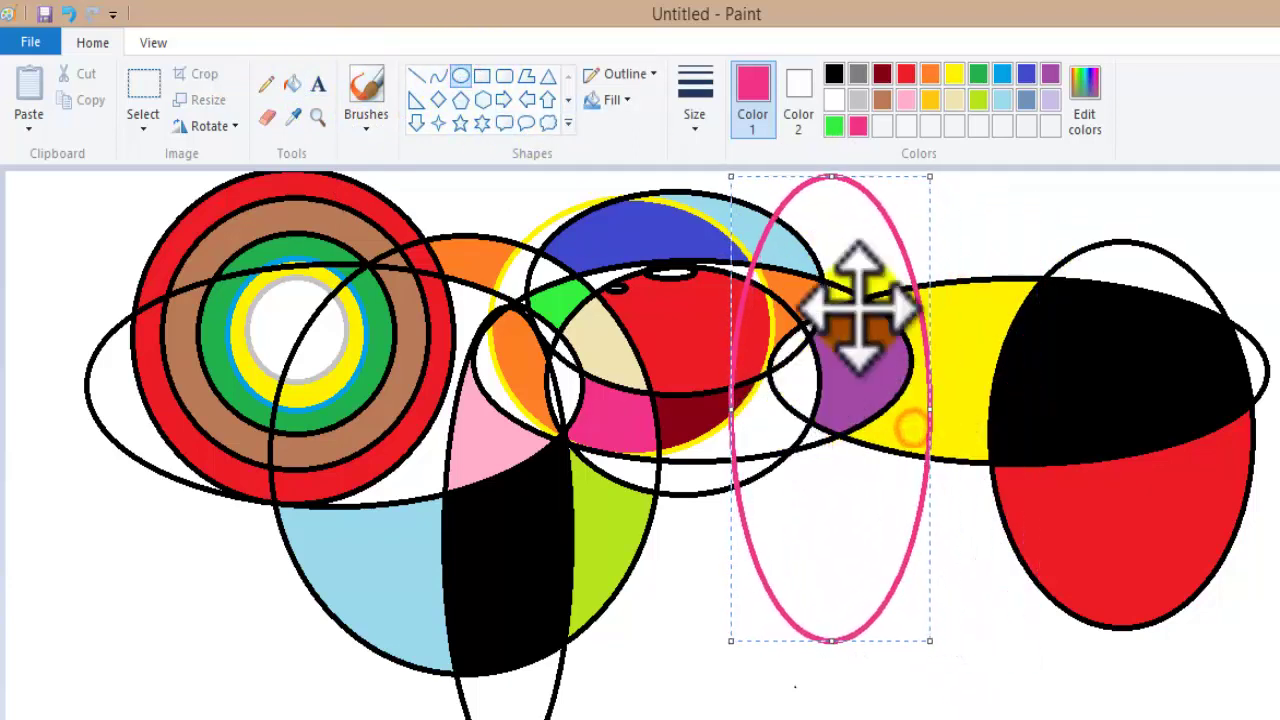
pyautogui.click(997, 265)
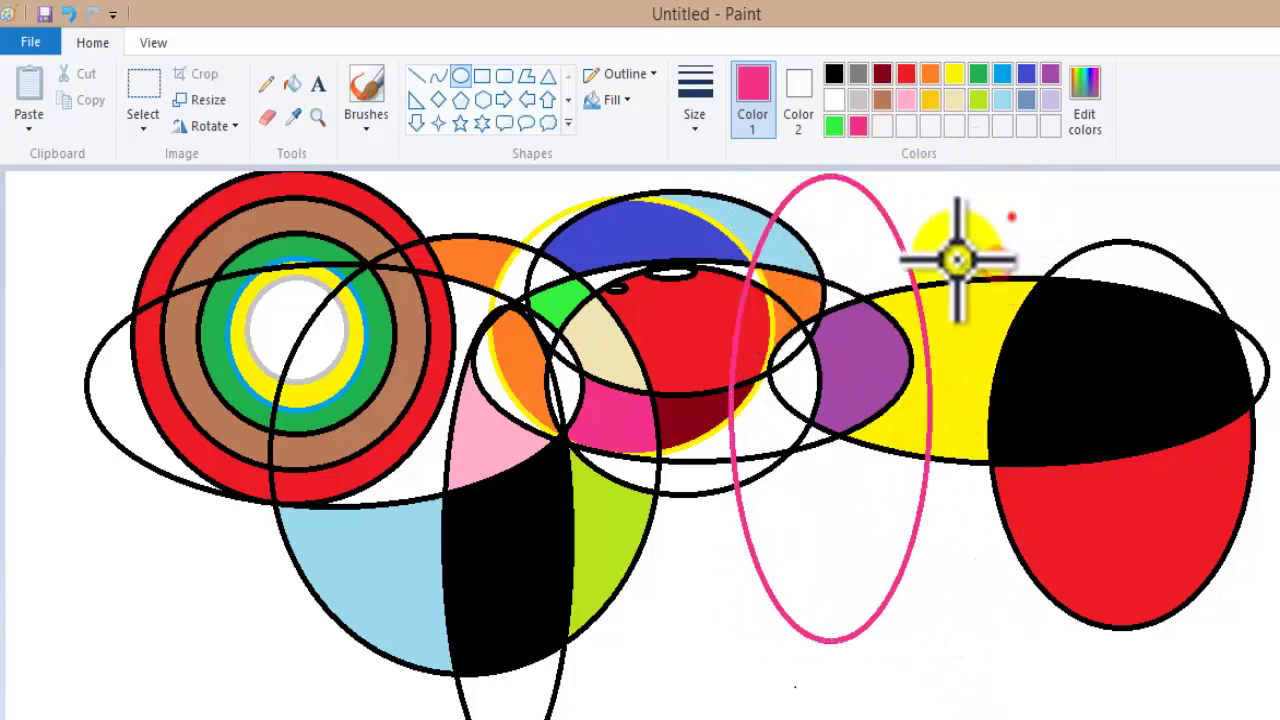
# Step: Add four large pink ellipses across the middle, lower picture, bullseye and upper right
pyautogui.moveTo(303, 247)
pyautogui.mouseDown()
pyautogui.moveTo(780, 671)
pyautogui.moveTo(985, 718)
pyautogui.mouseUp()
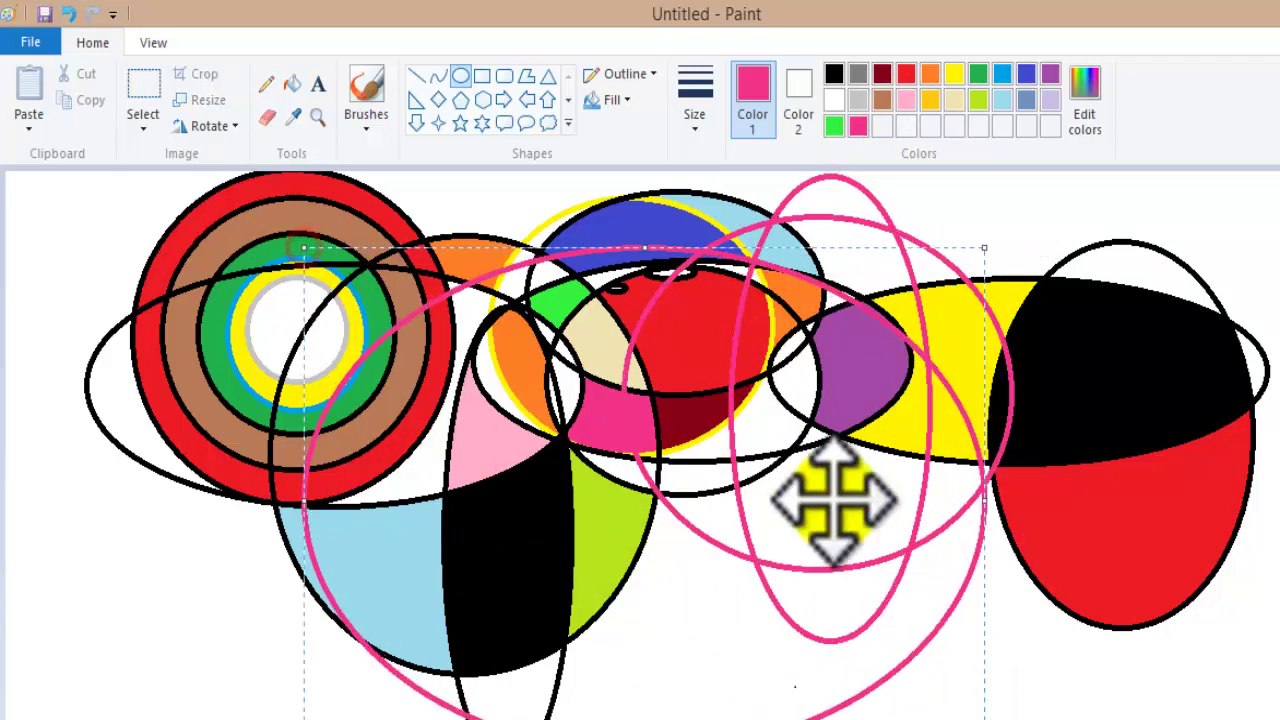
pyautogui.moveTo(1215, 368)
pyautogui.mouseDown()
pyautogui.moveTo(671, 609)
pyautogui.moveTo(458, 682)
pyautogui.mouseUp()
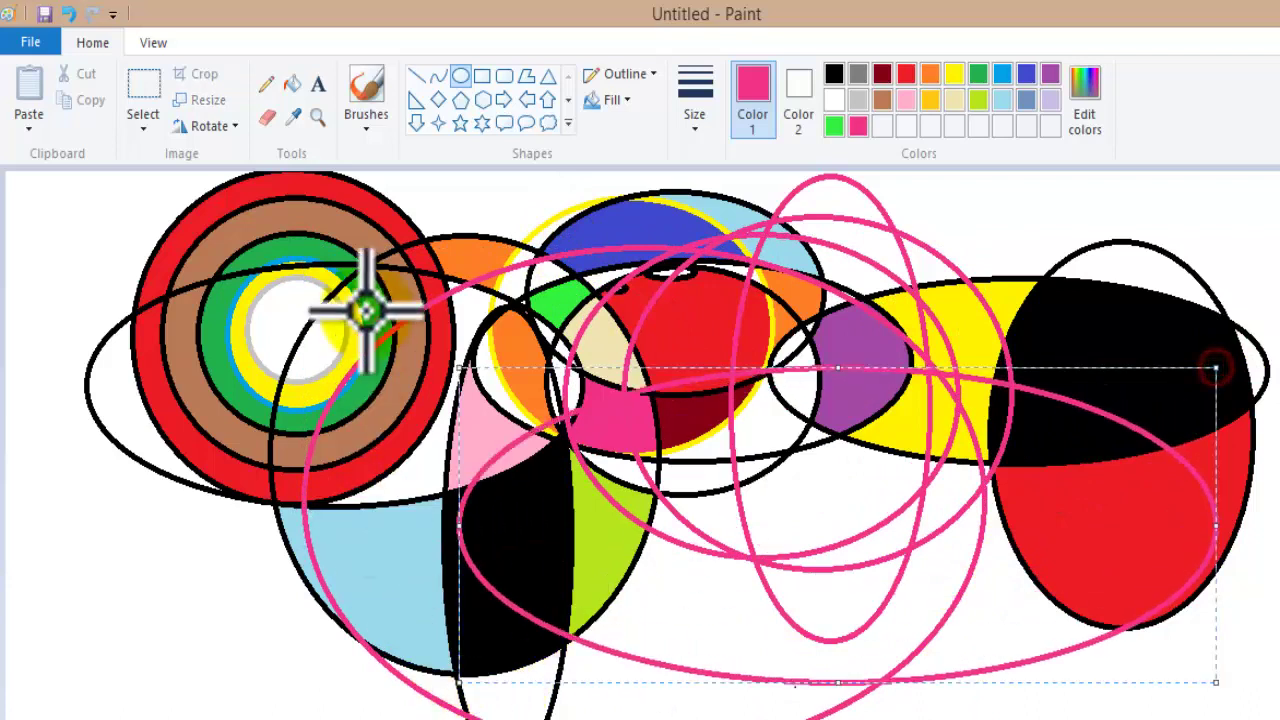
pyautogui.moveTo(222, 240); pyautogui.dragTo(425, 719)
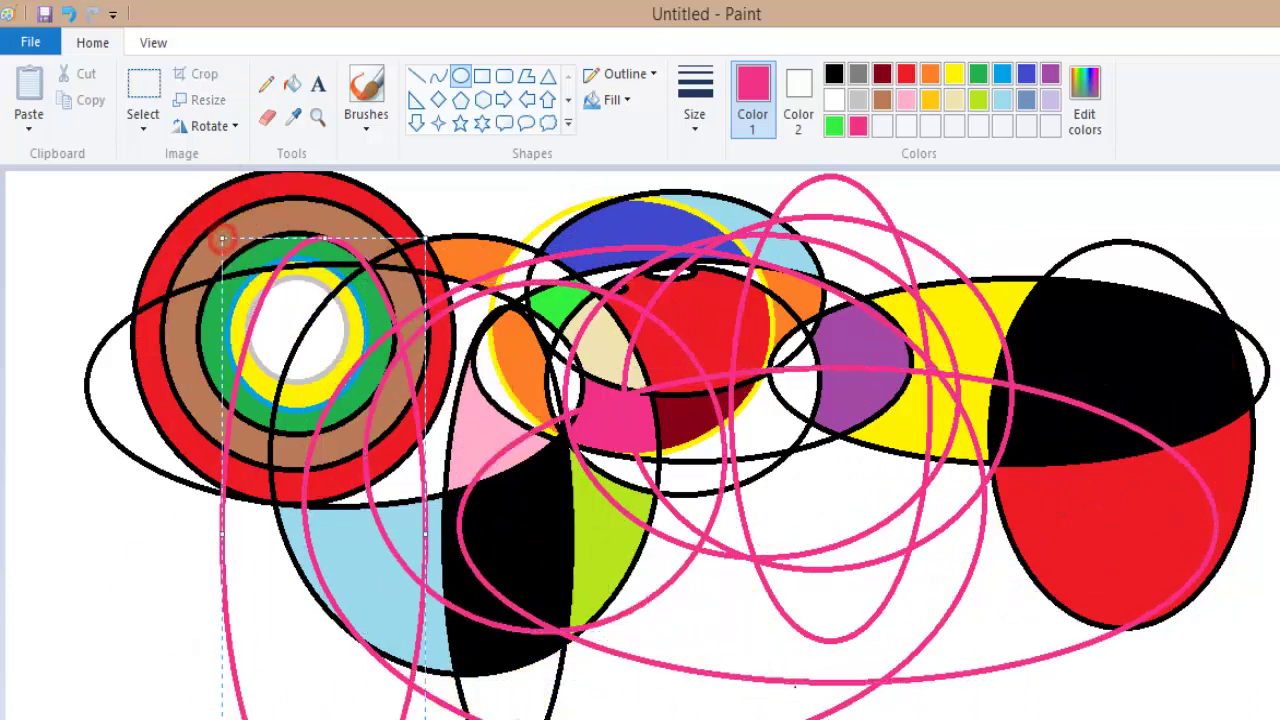
pyautogui.moveTo(731, 216); pyautogui.dragTo(1279, 422)
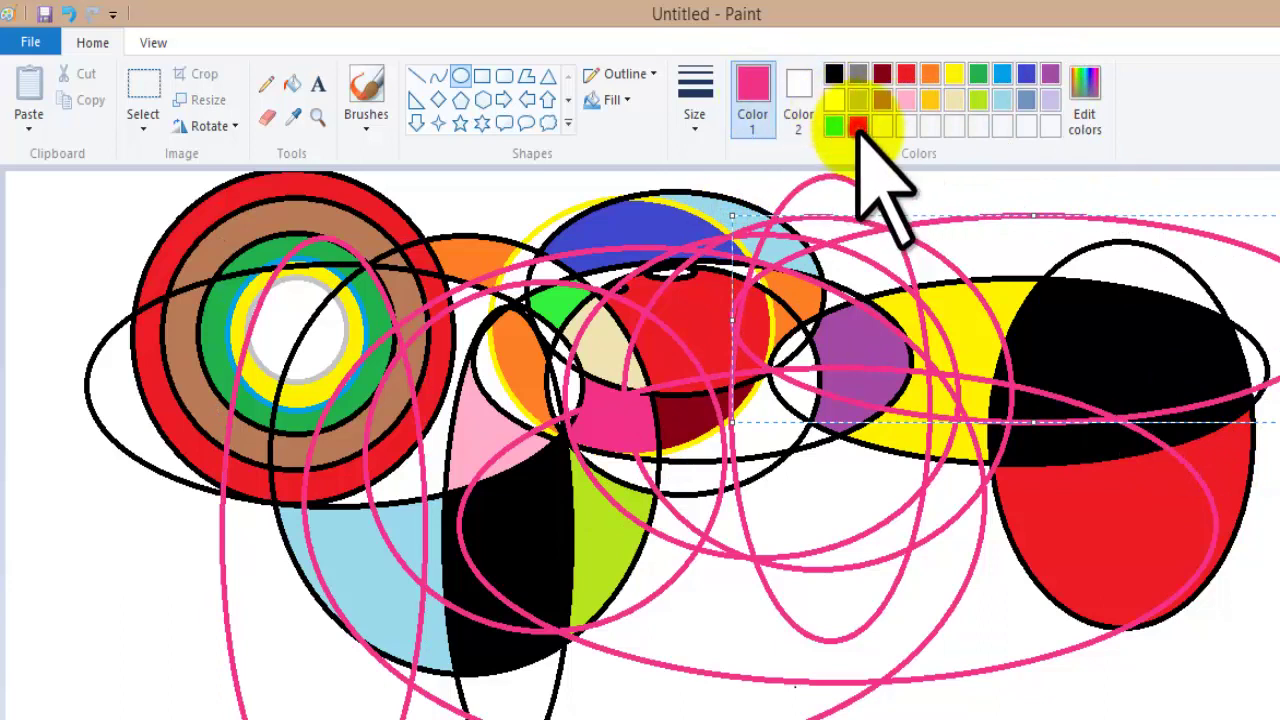
# Step: Fill the new pink-outlined regions gold, cream, lavender and lime green across the lower middle
pyautogui.click(290, 82)
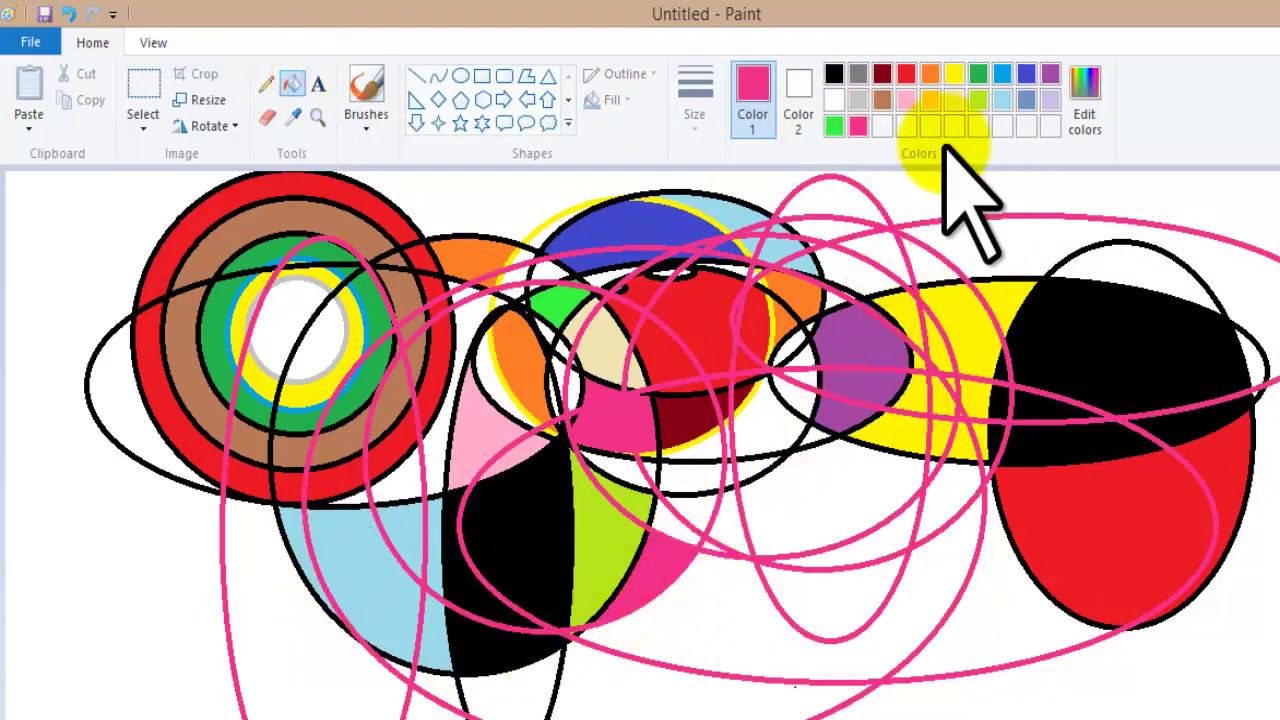
pyautogui.click(930, 100)
pyautogui.click(770, 425)
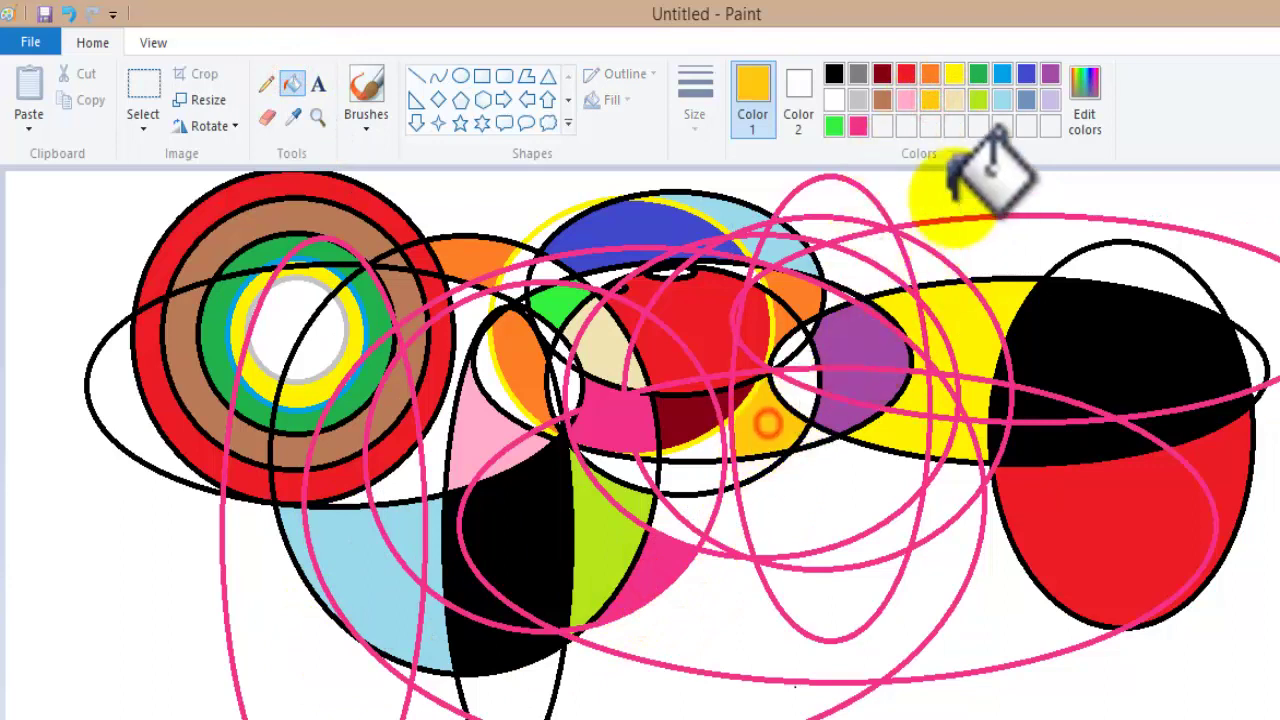
pyautogui.click(954, 100)
pyautogui.click(840, 492)
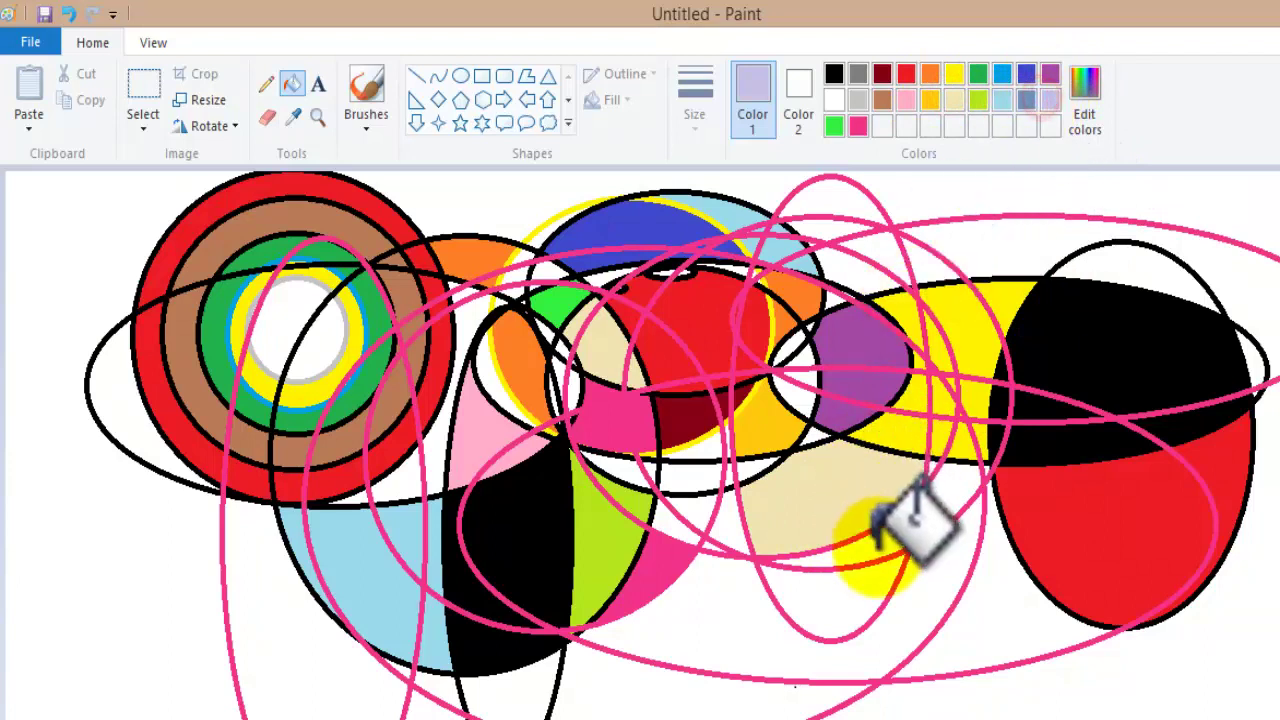
pyautogui.click(1013, 607)
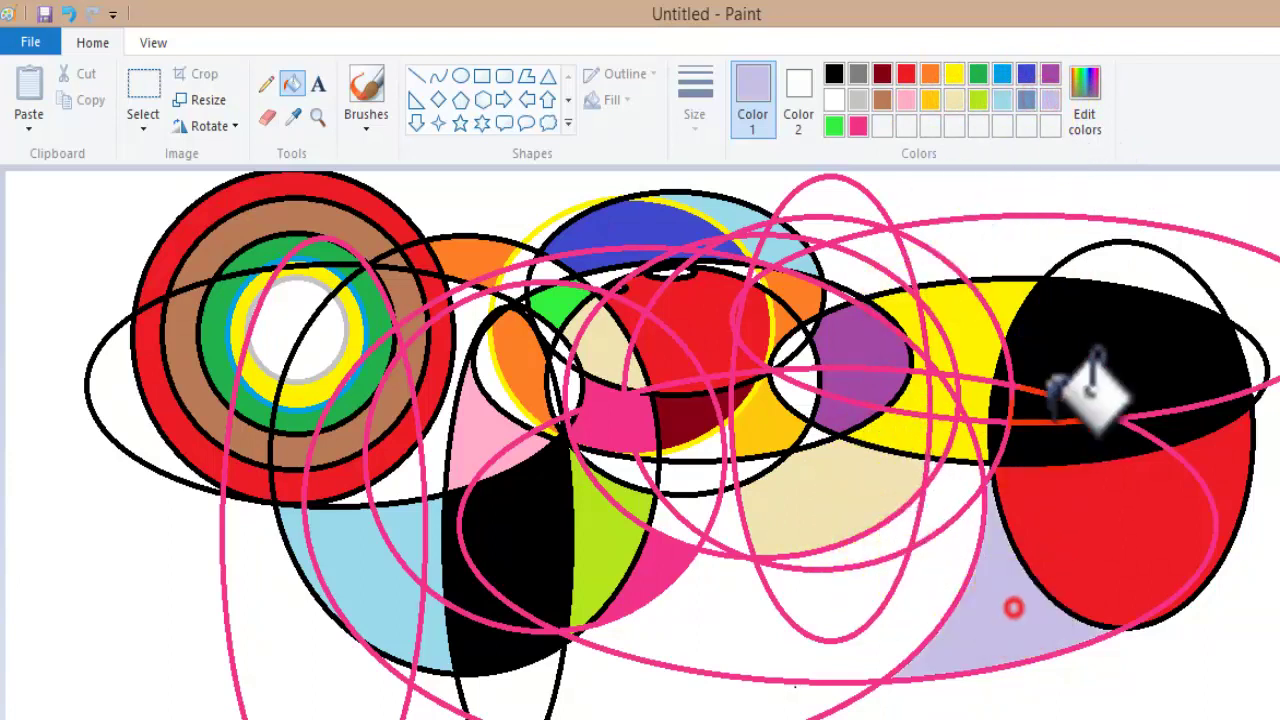
pyautogui.click(978, 100)
pyautogui.click(731, 630)
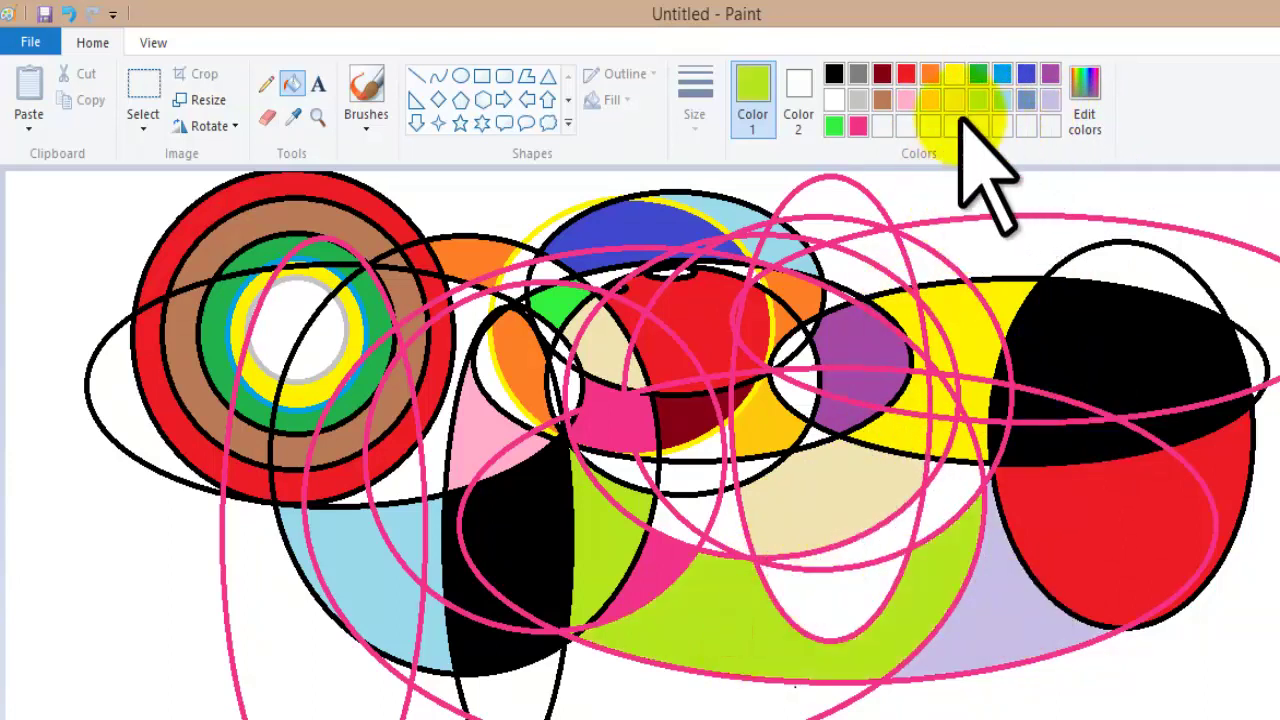